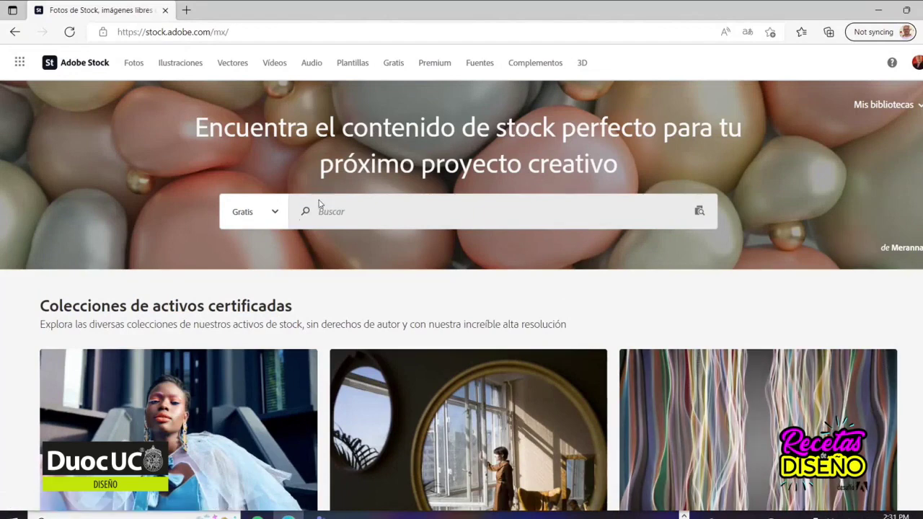
# Search Adobe Stock for free 'fish' images
pyautogui.click(334, 222)
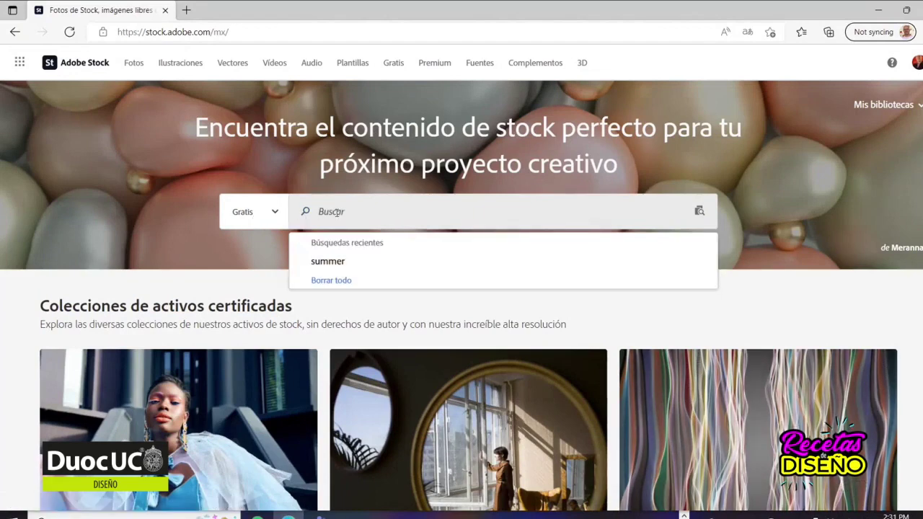
pyautogui.write('fish')
pyautogui.press('Return')
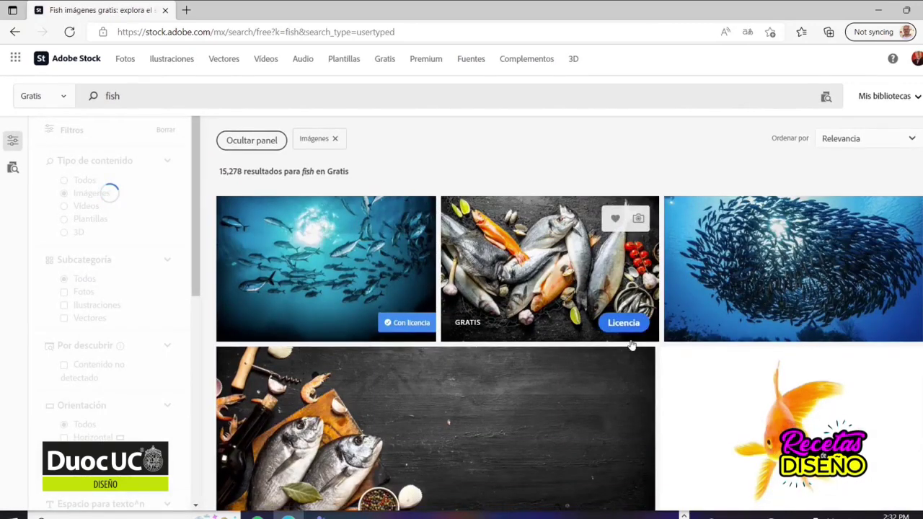
pyautogui.scroll(-3, 631, 346)
pyautogui.scroll(2, 631, 346)
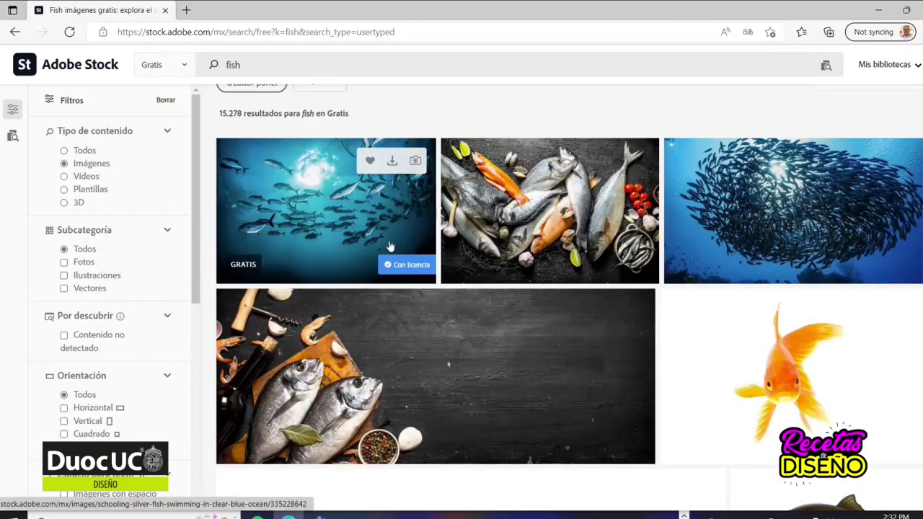
pyautogui.scroll(-2, 447, 353)
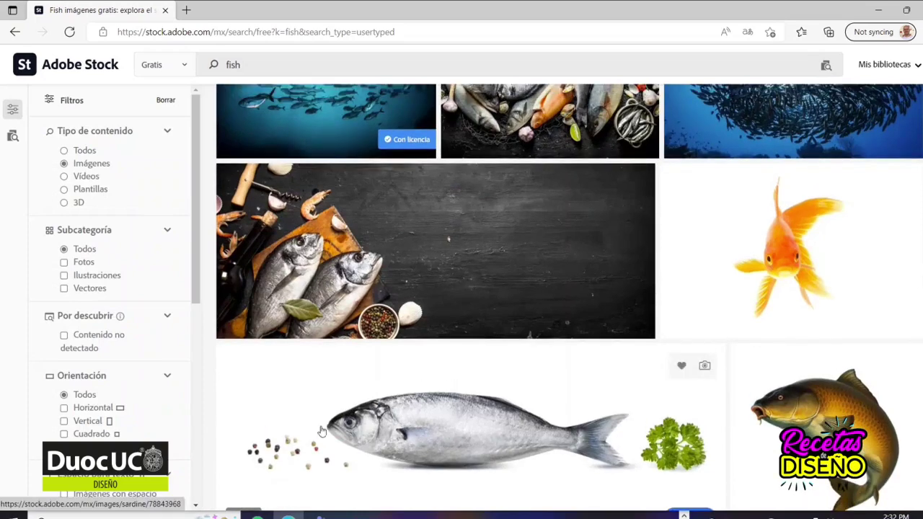
# Filter the fish results to Vectores and scroll to the fish line-icon packs
pyautogui.click(70, 291)
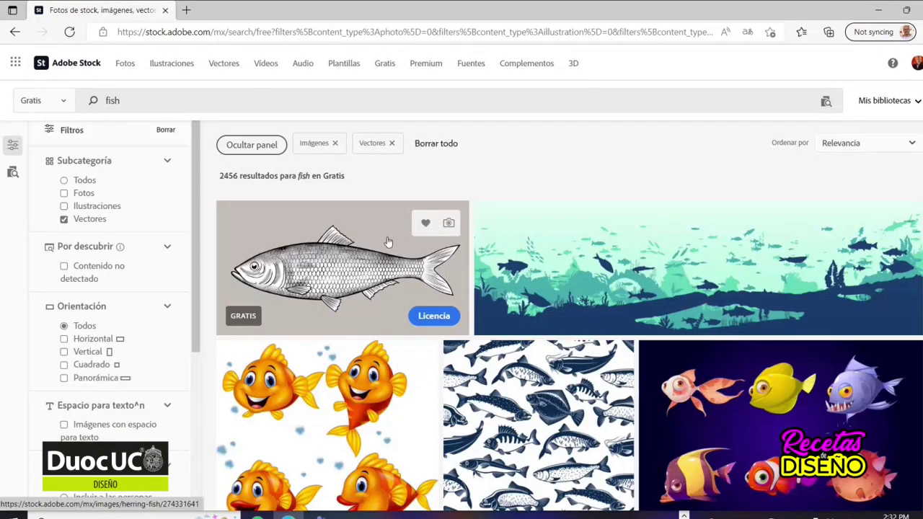
pyautogui.scroll(-4, 476, 267)
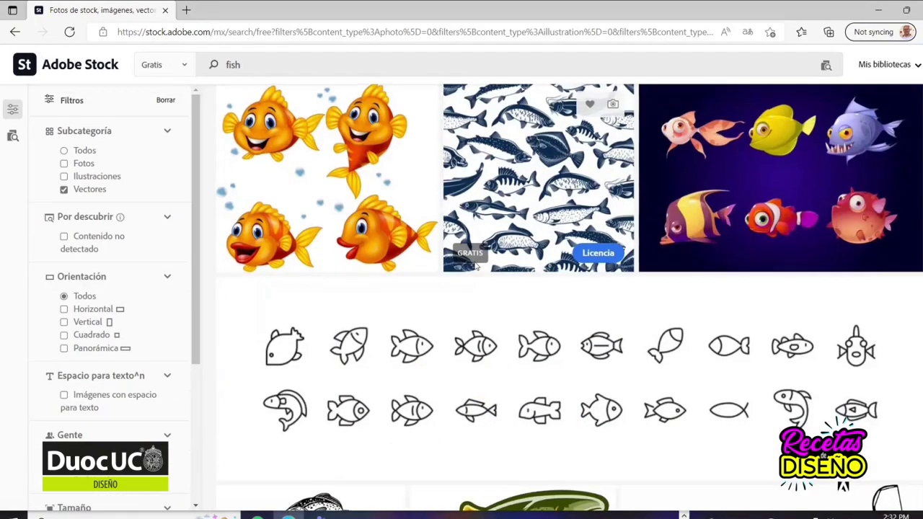
pyautogui.scroll(-1, 475, 268)
pyautogui.scroll(-1, 475, 267)
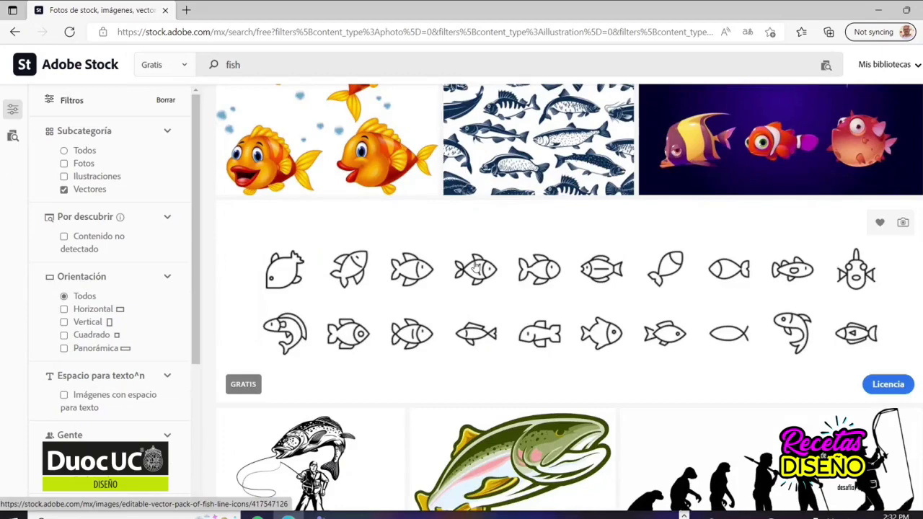
pyautogui.scroll(-1, 548, 256)
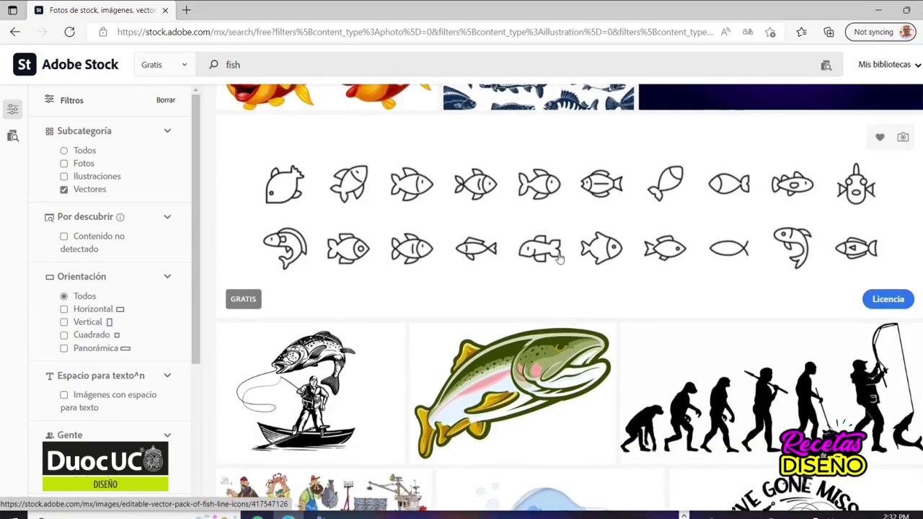
pyautogui.scroll(1, 544, 242)
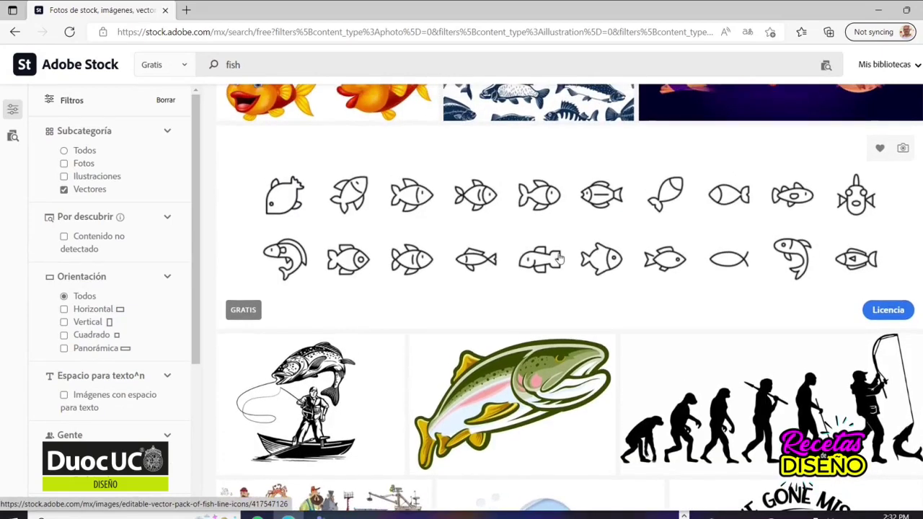
# License the fish line-icon pack under the free standard licence, download it as vector AI, and open it
pyautogui.click(894, 311)
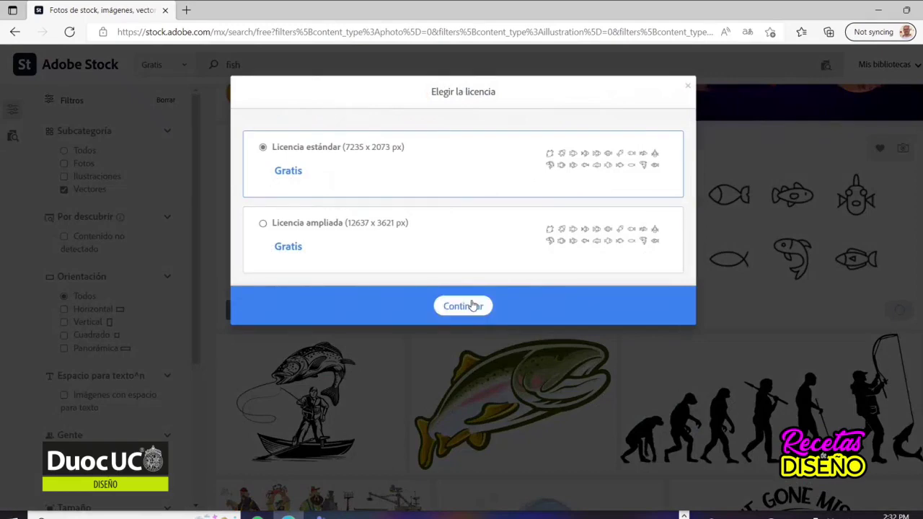
pyautogui.click(462, 305)
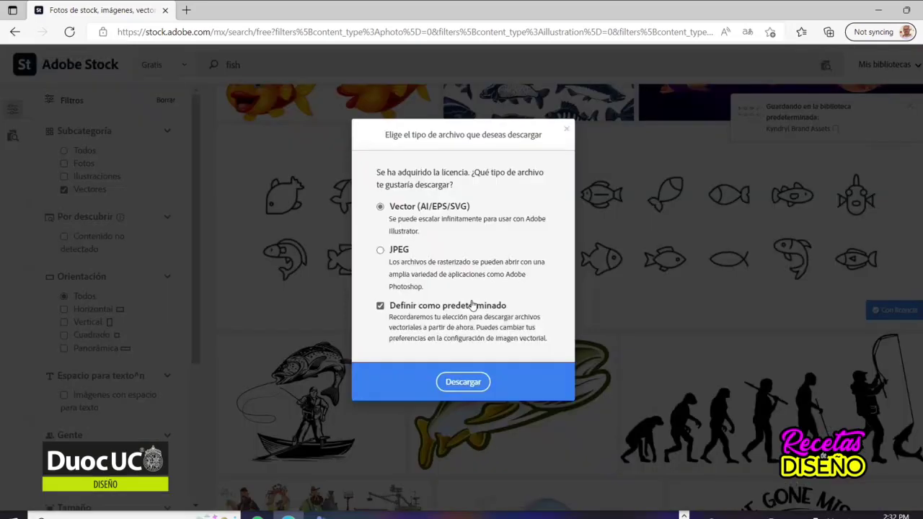
pyautogui.click(459, 382)
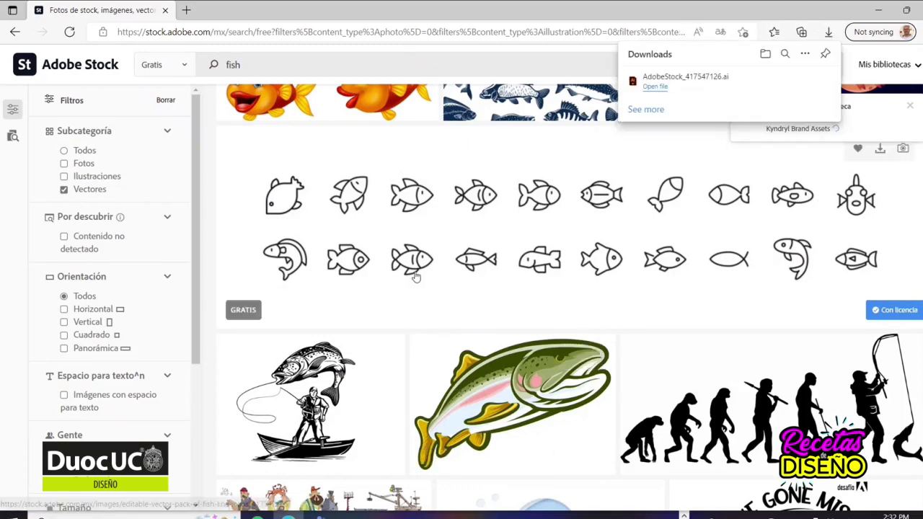
pyautogui.moveTo(685, 81)
pyautogui.click(658, 88)
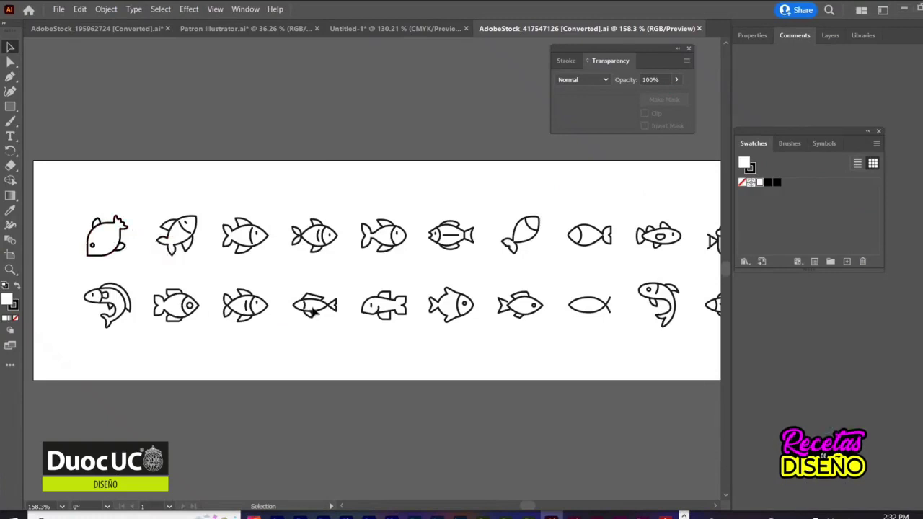
# Select the fourth fish in the top row to copy it, then start a new Letter document
pyautogui.click(317, 241)
pyautogui.click(189, 9)
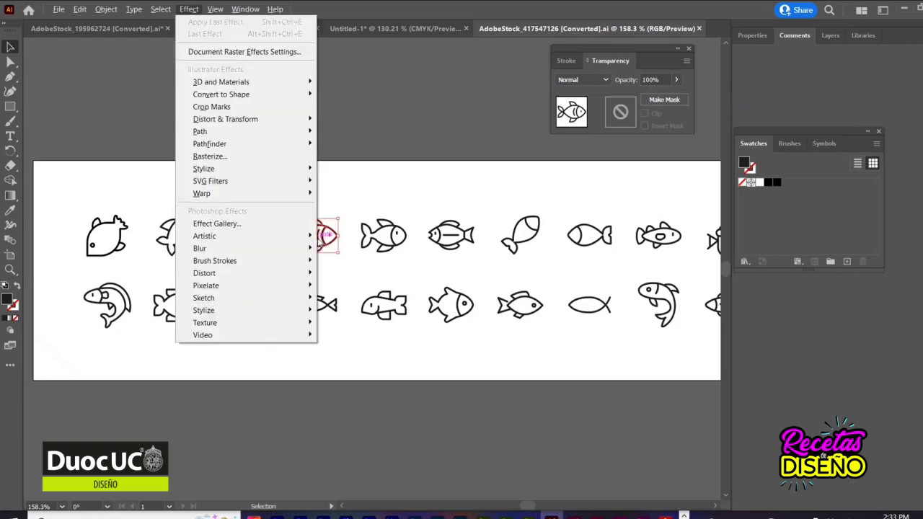
pyautogui.click(370, 166)
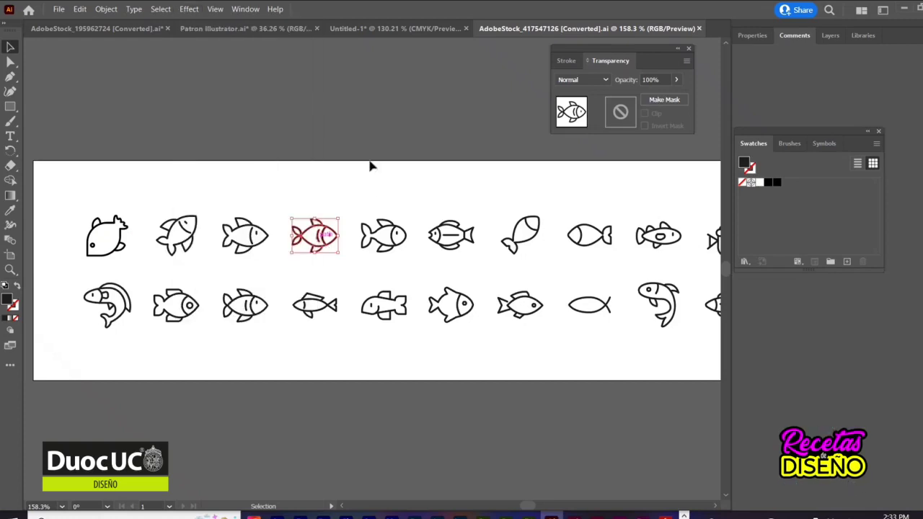
pyautogui.click(327, 251)
pyautogui.hotkey('ctrl', 'n')
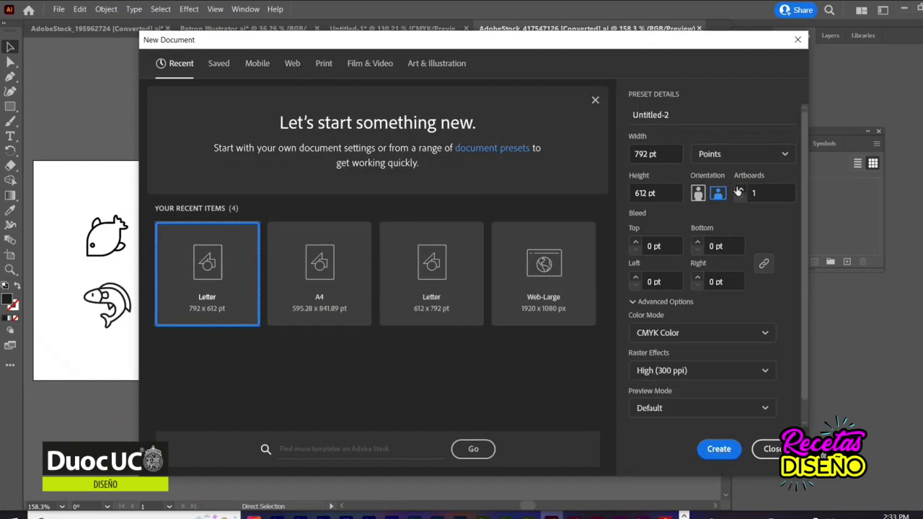
# Create the blank document, paste the fish, and enlarge it near the page centre
pyautogui.click(725, 453)
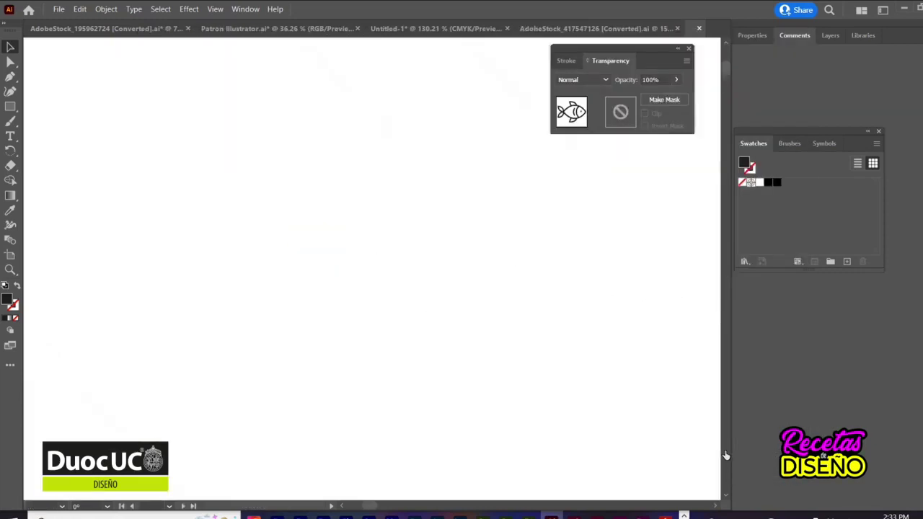
pyautogui.hotkey('alt', 'v')
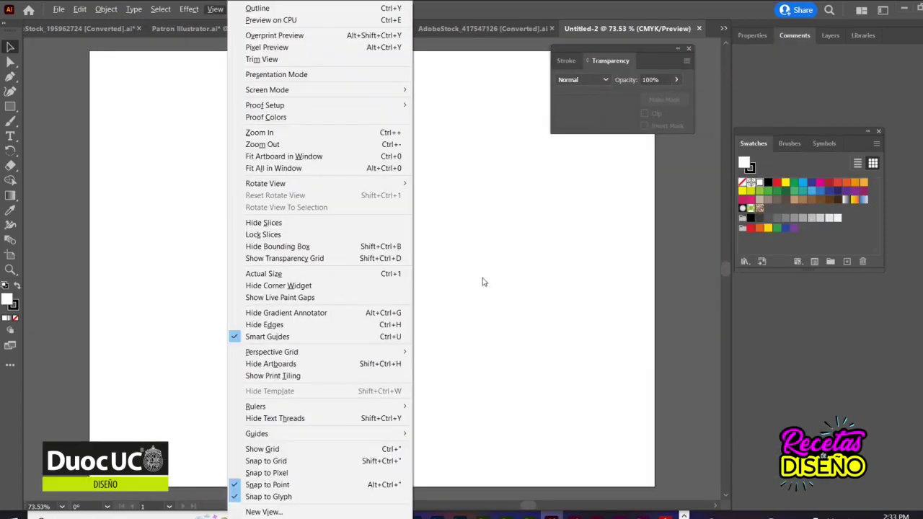
pyautogui.press('Escape')
pyautogui.hotkey('ctrl', 'v')
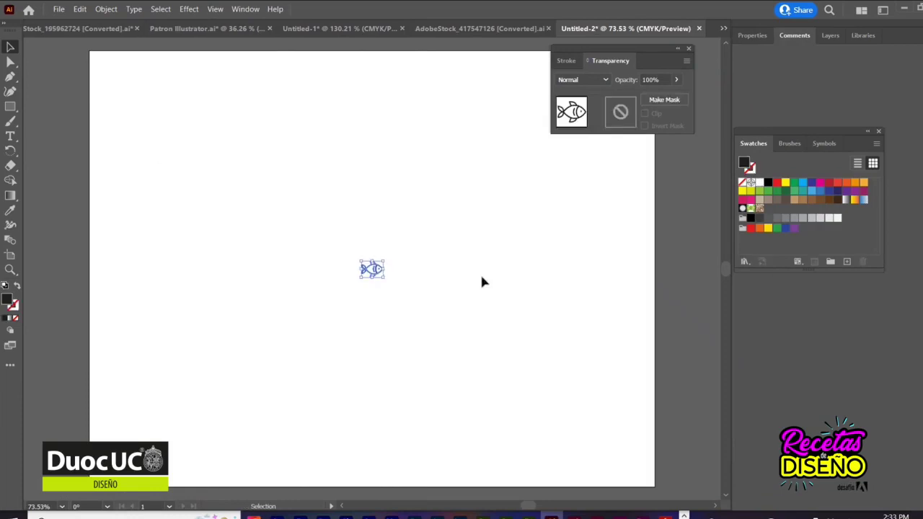
pyautogui.moveTo(386, 259)
pyautogui.mouseDown()
pyautogui.moveTo(538, 168)
pyautogui.moveTo(680, 102)
pyautogui.mouseUp()
pyautogui.moveTo(526, 225); pyautogui.dragTo(406, 365)
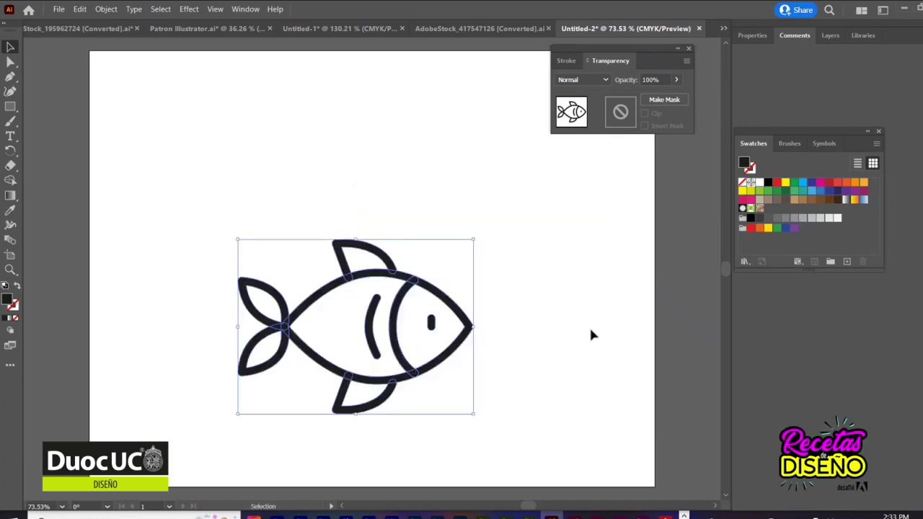
pyautogui.click(244, 10)
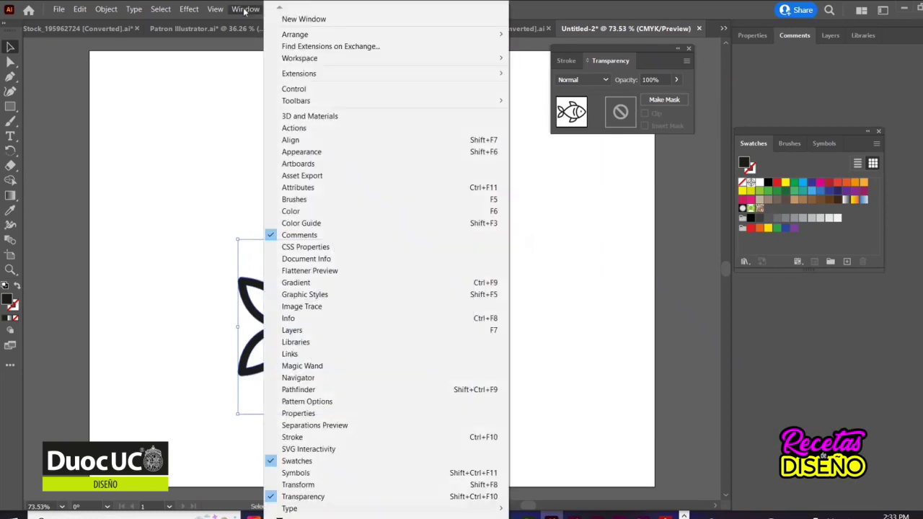
# Unite the fish body outline, inner arcs and eye into one solid black shape with Pathfinder
pyautogui.click(368, 394)
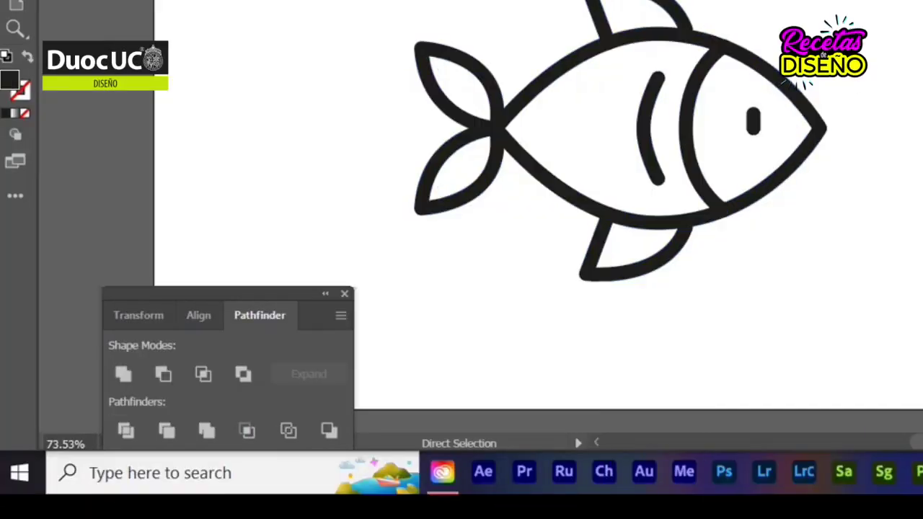
pyautogui.click(392, 259)
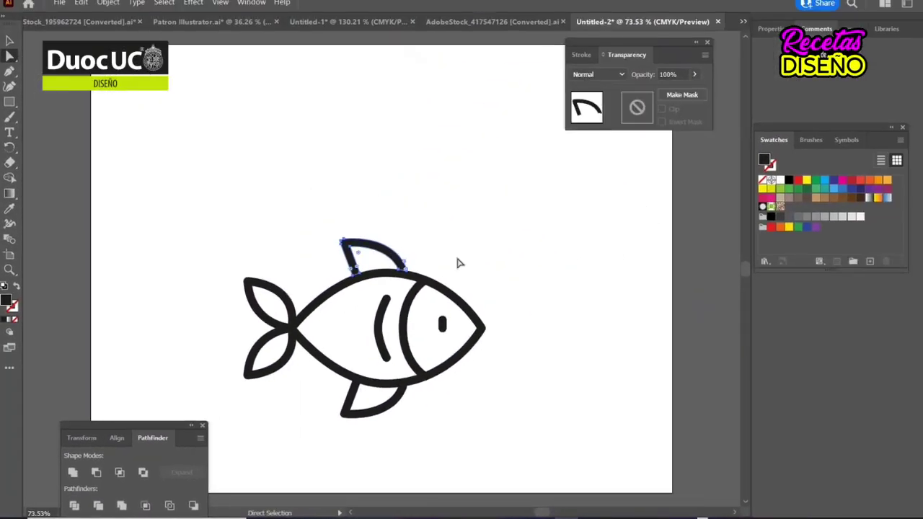
pyautogui.click(460, 263)
pyautogui.click(479, 325)
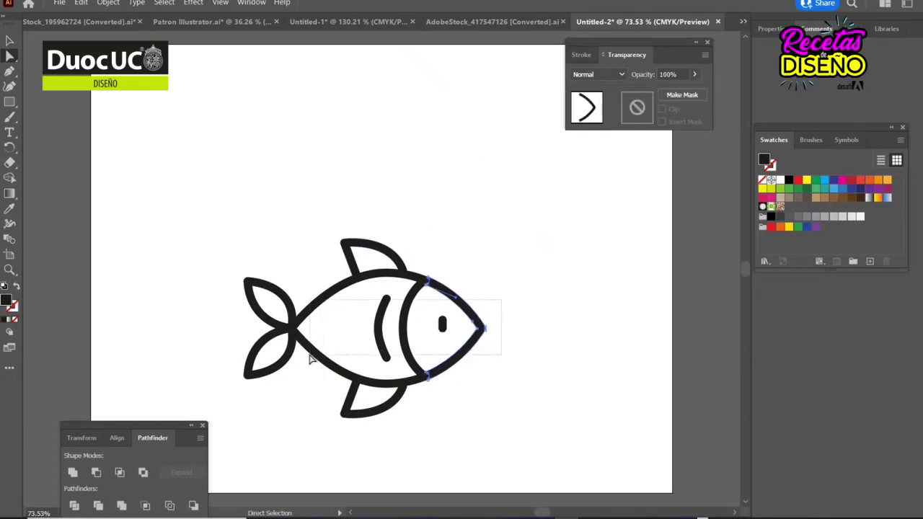
pyautogui.moveTo(310, 356); pyautogui.dragTo(309, 360)
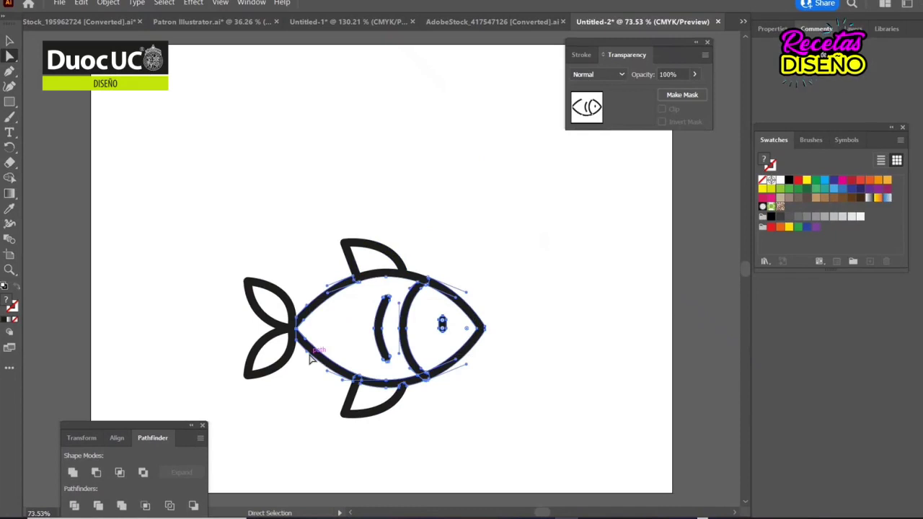
pyautogui.click(72, 473)
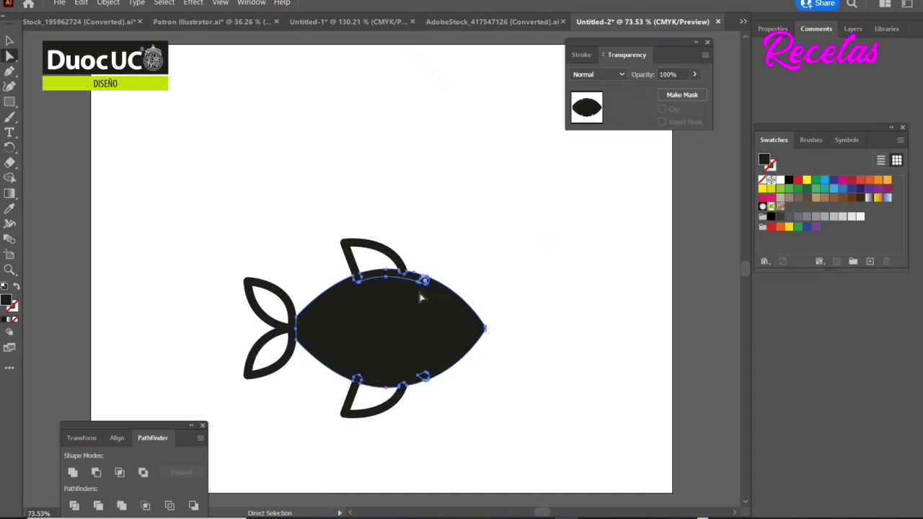
pyautogui.click(72, 474)
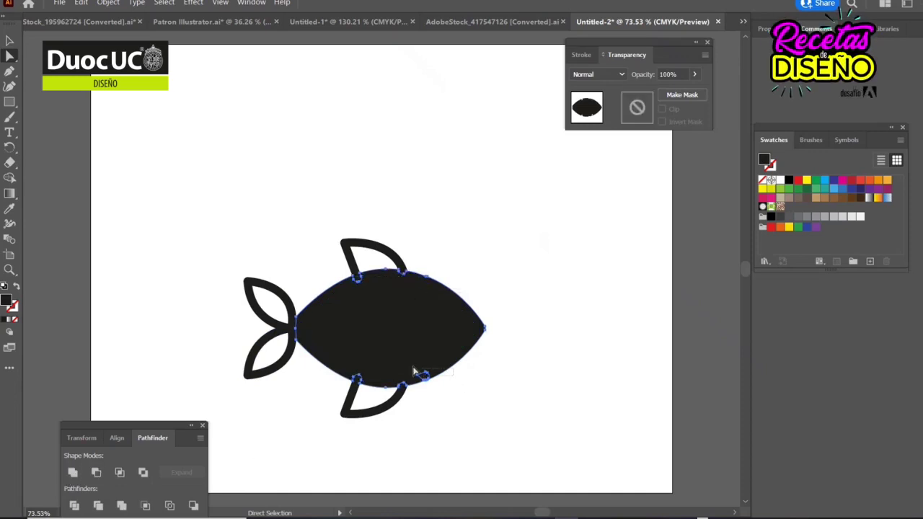
pyautogui.moveTo(333, 359); pyautogui.dragTo(332, 358)
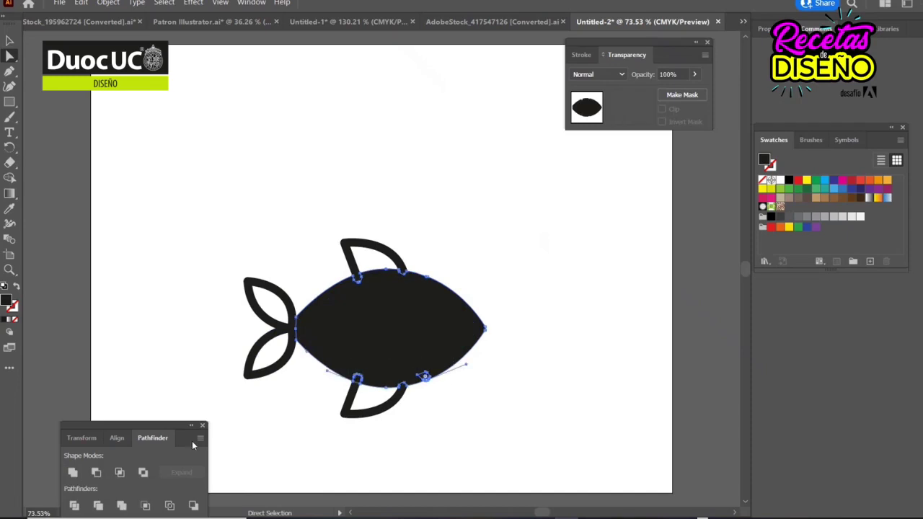
pyautogui.click(70, 474)
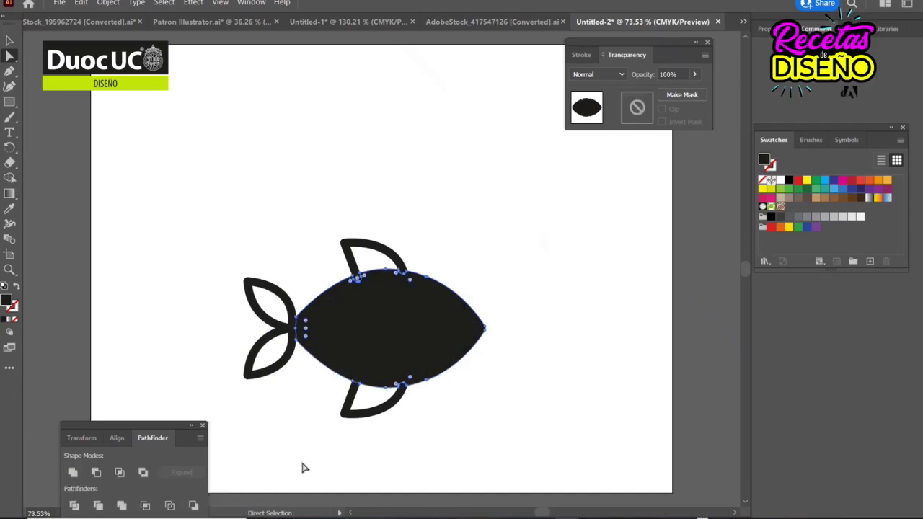
# Zoom and pan to frame the whole fish
pyautogui.hscroll(-2, 473, 406)
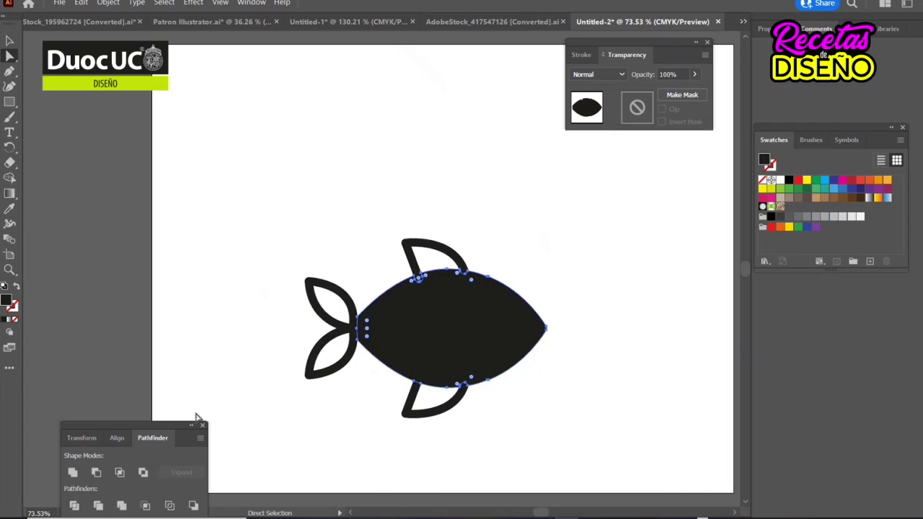
pyautogui.press('z')
pyautogui.click(338, 243)
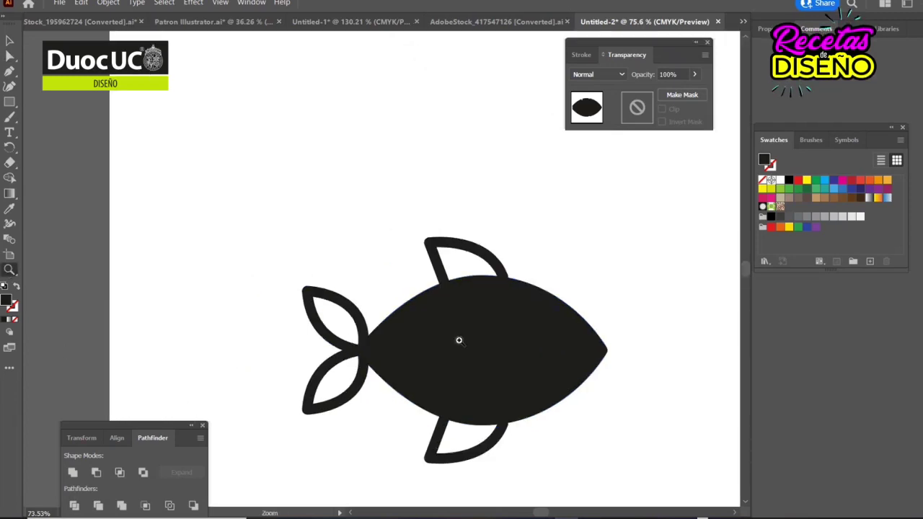
pyautogui.keyDown('alt'); pyautogui.click(445, 296); pyautogui.keyUp('alt')
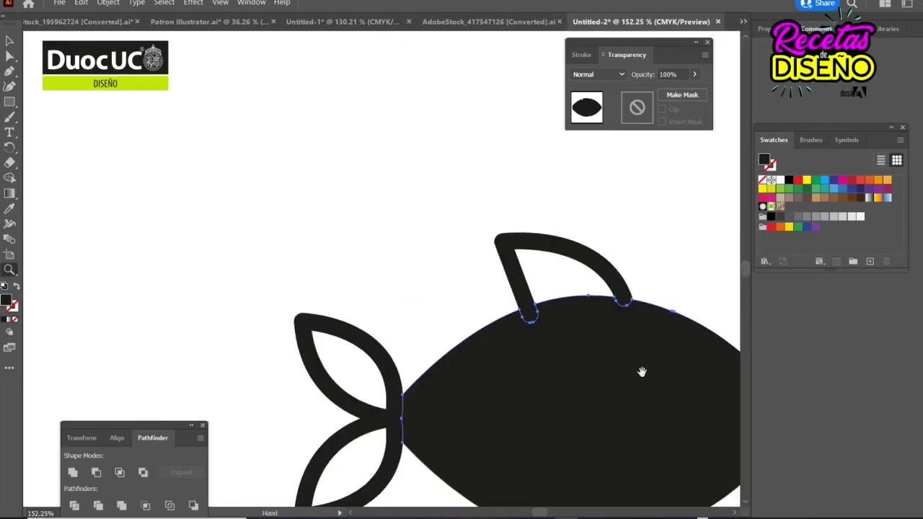
pyautogui.moveTo(642, 374); pyautogui.dragTo(469, 264)
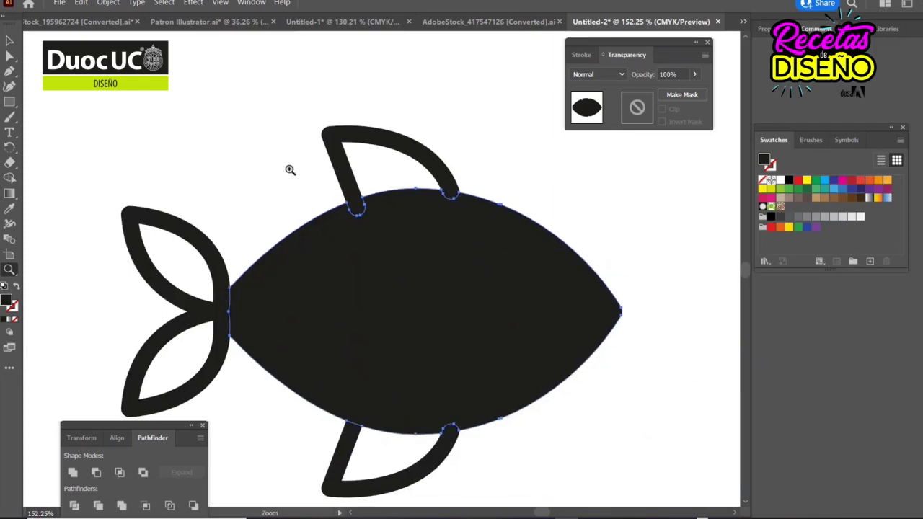
# Inside the fish group, unite the body with the fin joints to remove the leftover notches
pyautogui.click(9, 40)
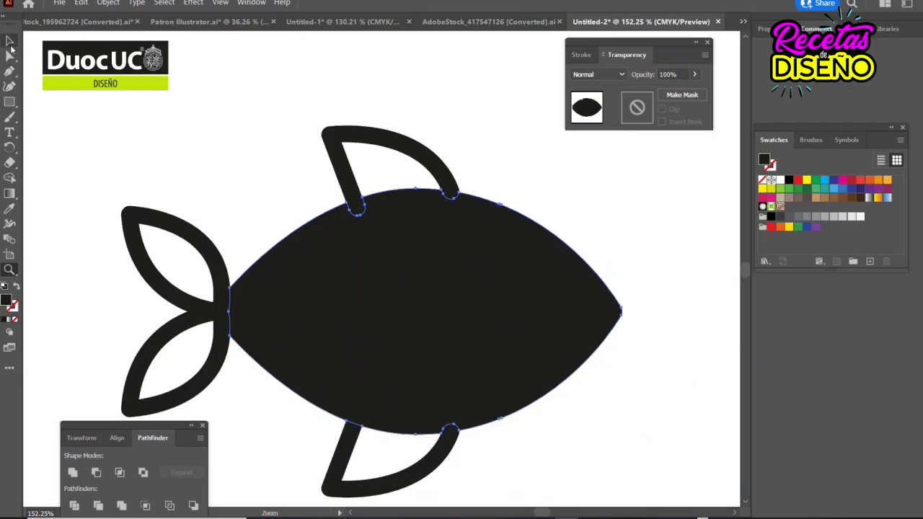
pyautogui.keyDown('shift'); pyautogui.click(220, 310); pyautogui.keyUp('shift')
pyautogui.doubleClick(357, 206)
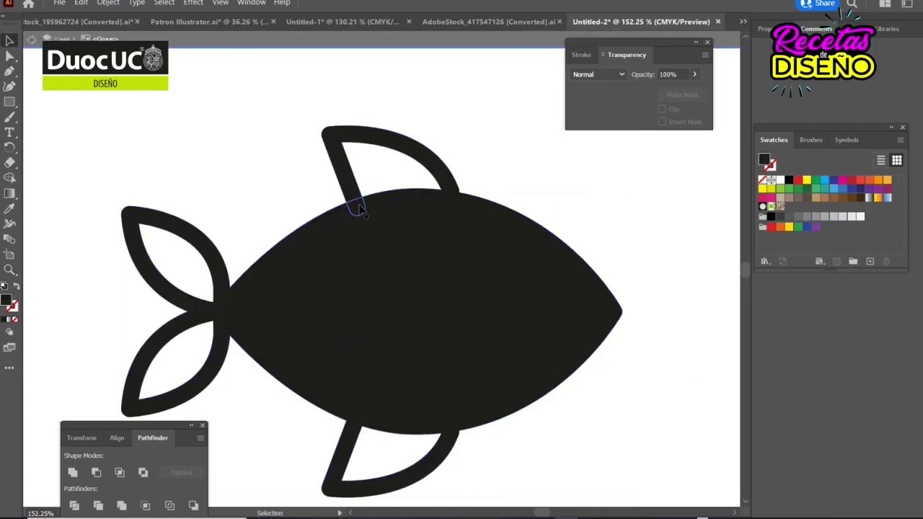
pyautogui.click(10, 56)
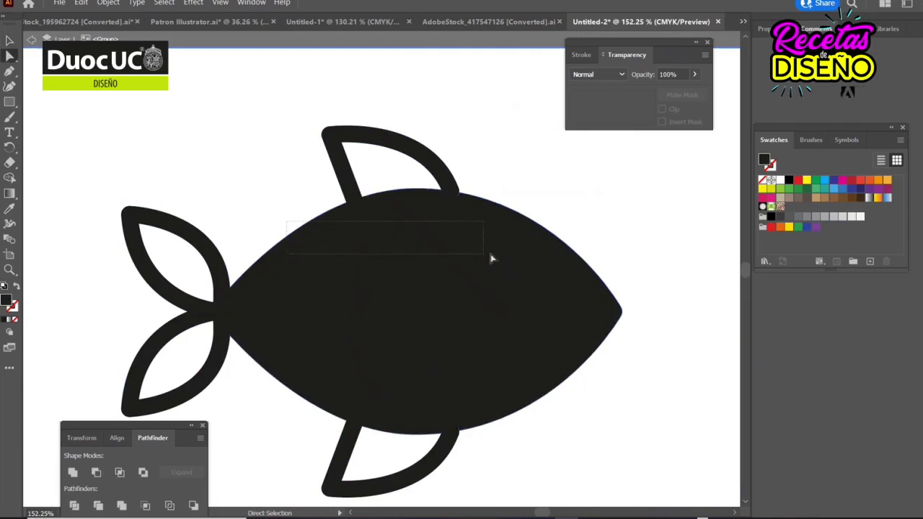
pyautogui.click(493, 209)
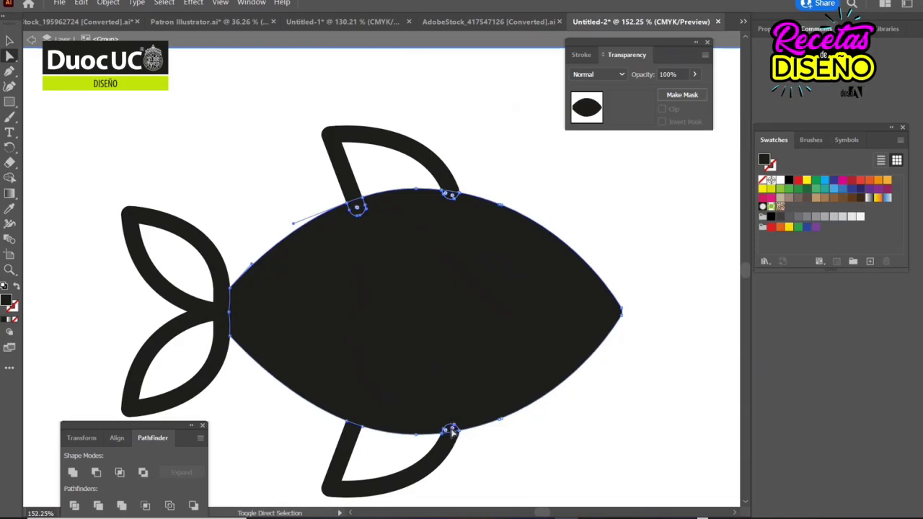
pyautogui.click(462, 394)
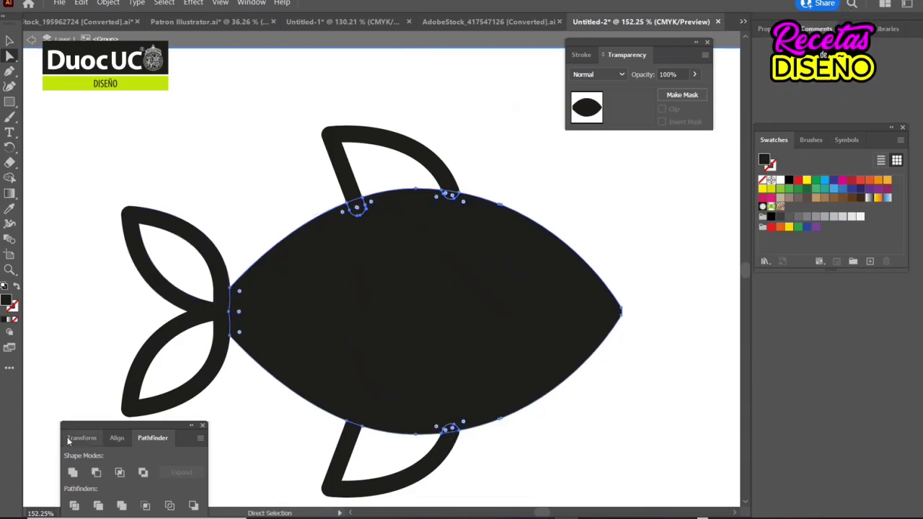
pyautogui.click(72, 471)
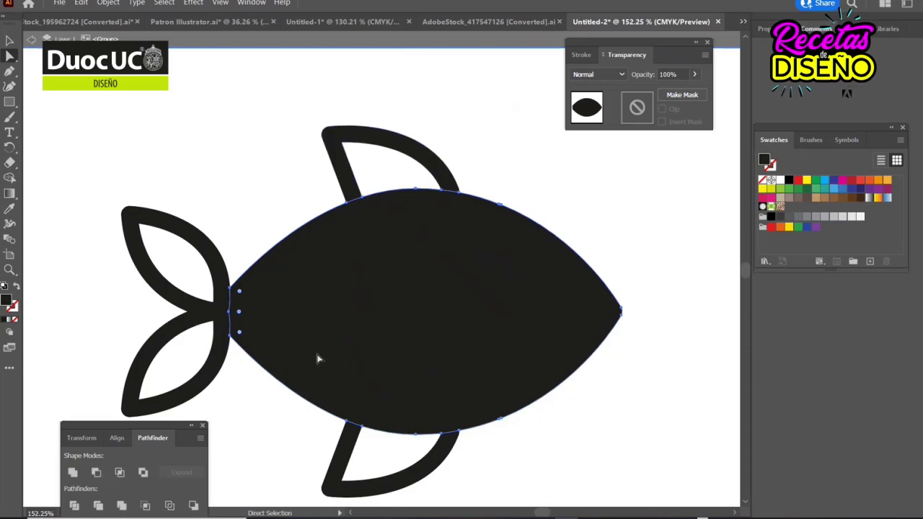
# Add the text PEZ above the fish and enlarge it to span the fish
pyautogui.press('t')
pyautogui.click(160, 118)
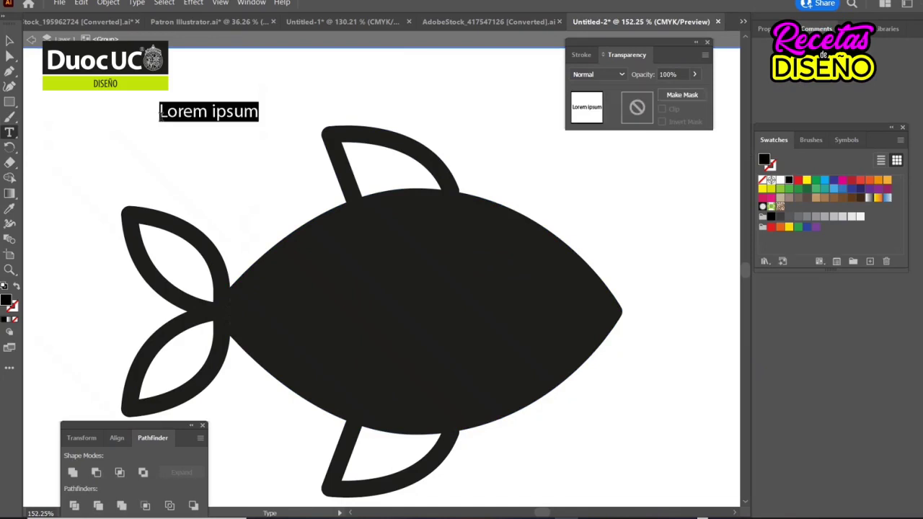
pyautogui.write('PEZ')
pyautogui.click(11, 41)
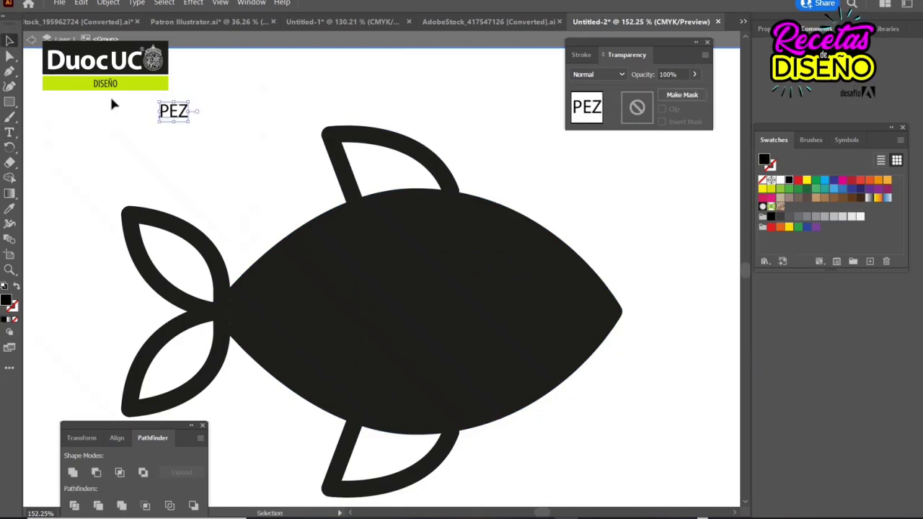
pyautogui.moveTo(189, 125); pyautogui.dragTo(454, 329)
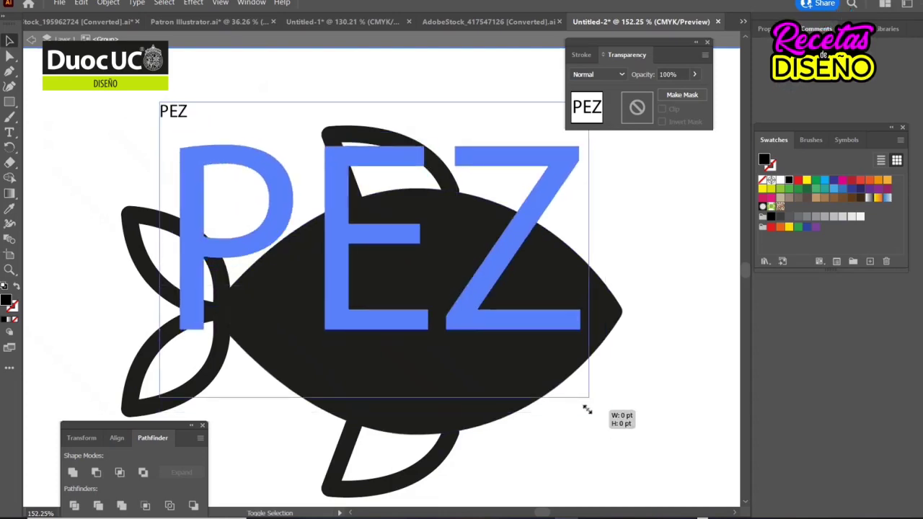
pyautogui.moveTo(609, 433); pyautogui.dragTo(585, 406)
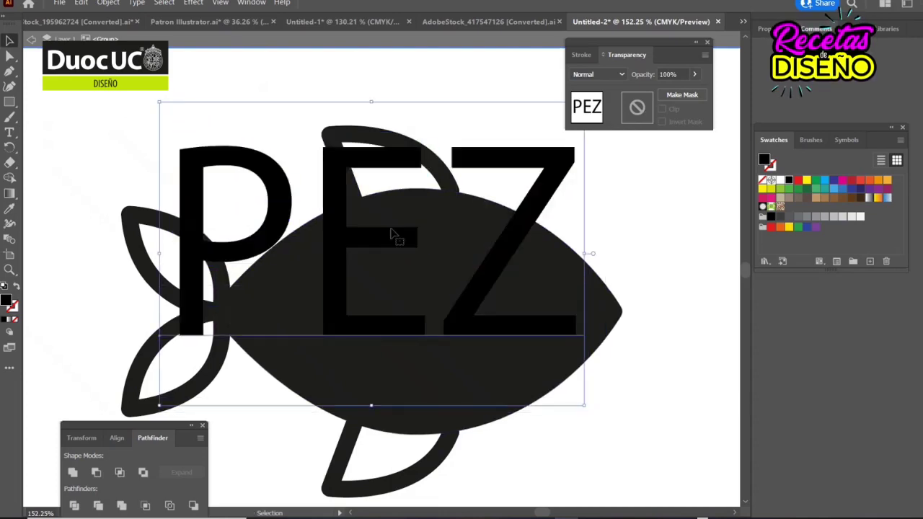
# Fill the fish body yellow-green and move PEZ down onto it, keeping Normal blending
pyautogui.click(618, 313)
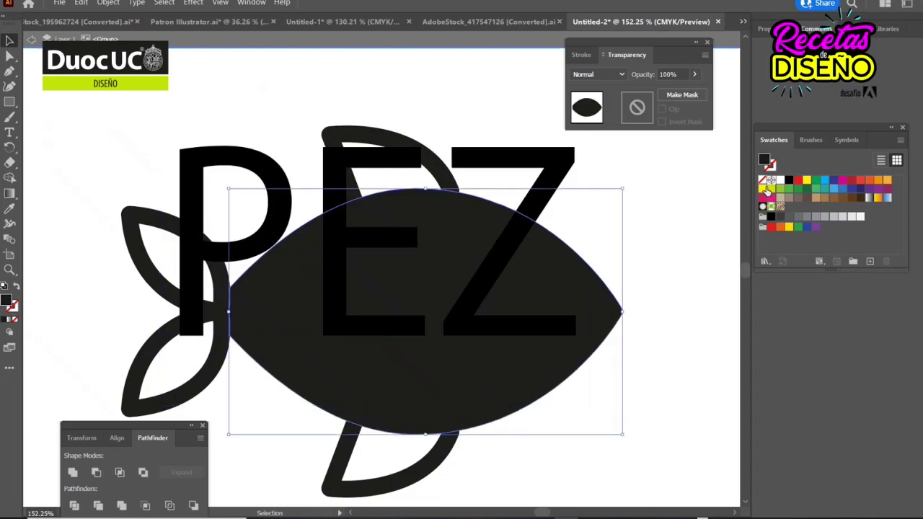
pyautogui.click(767, 190)
pyautogui.moveTo(535, 209); pyautogui.dragTo(600, 277)
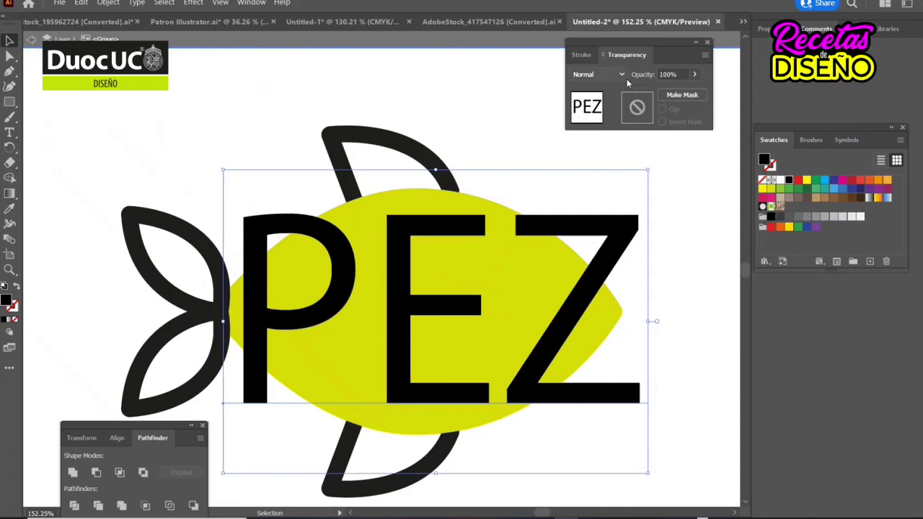
pyautogui.click(622, 75)
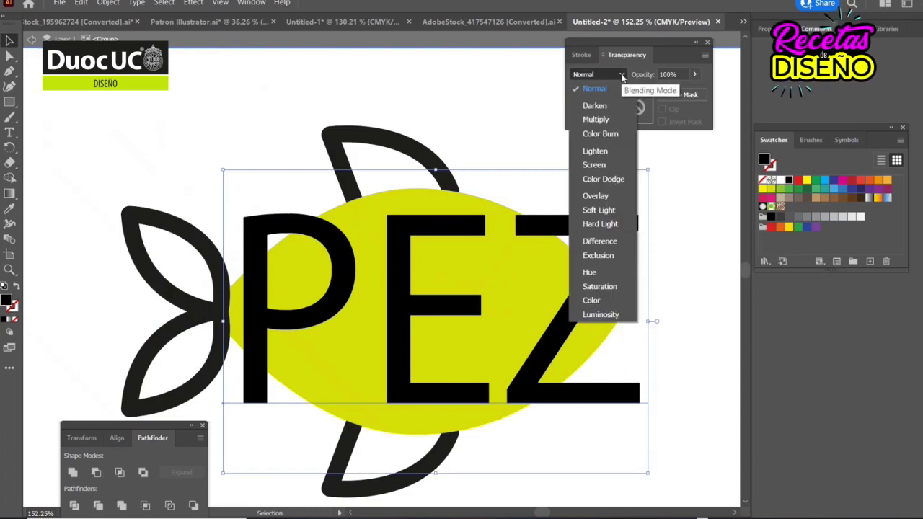
pyautogui.click(678, 55)
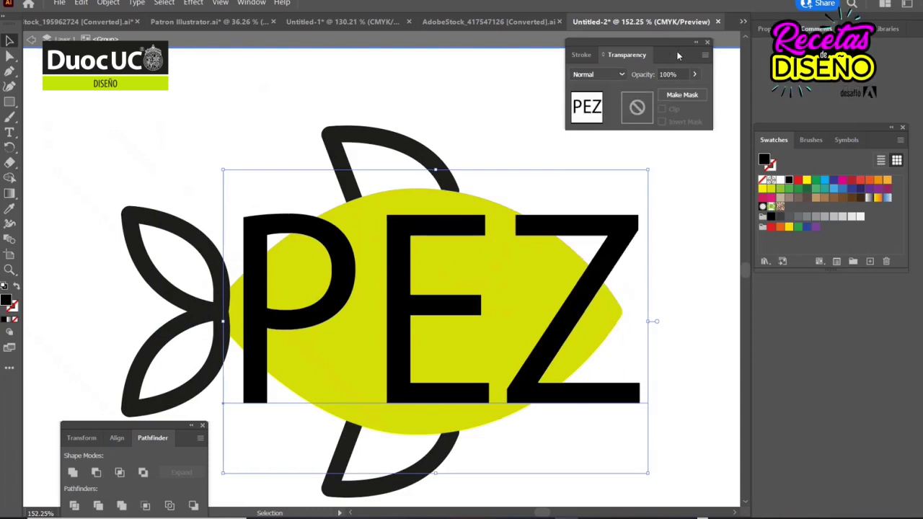
pyautogui.hotkey('ctrl', 't')
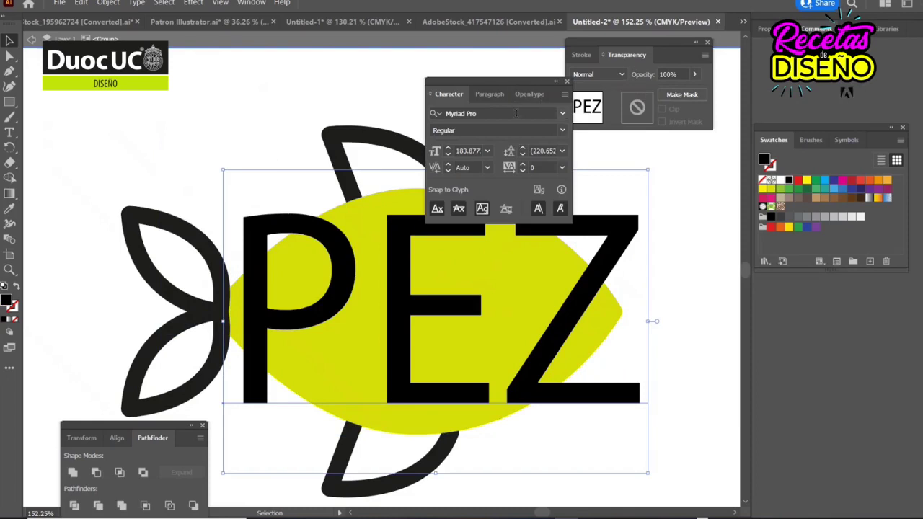
# Set PEZ in Novel Display Black and shift it left to sit across the yellow body
pyautogui.click(516, 113)
pyautogui.click(516, 113)
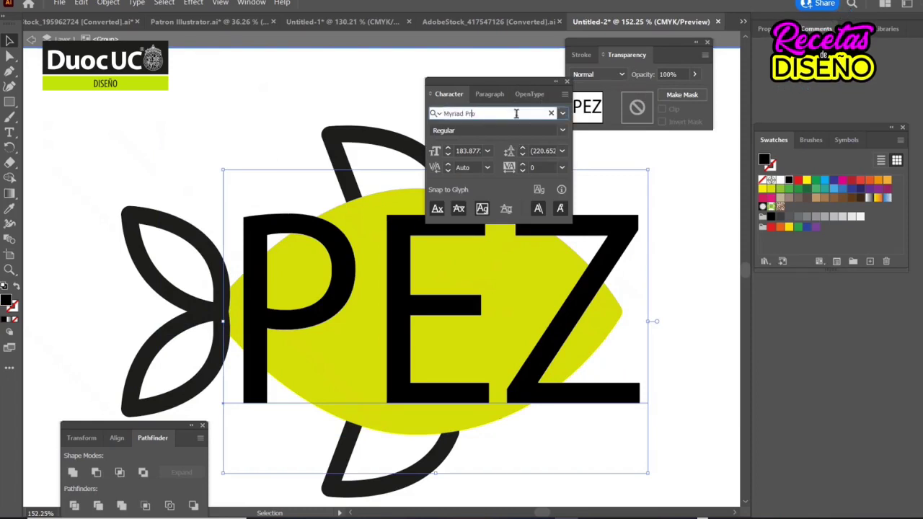
pyautogui.click(562, 113)
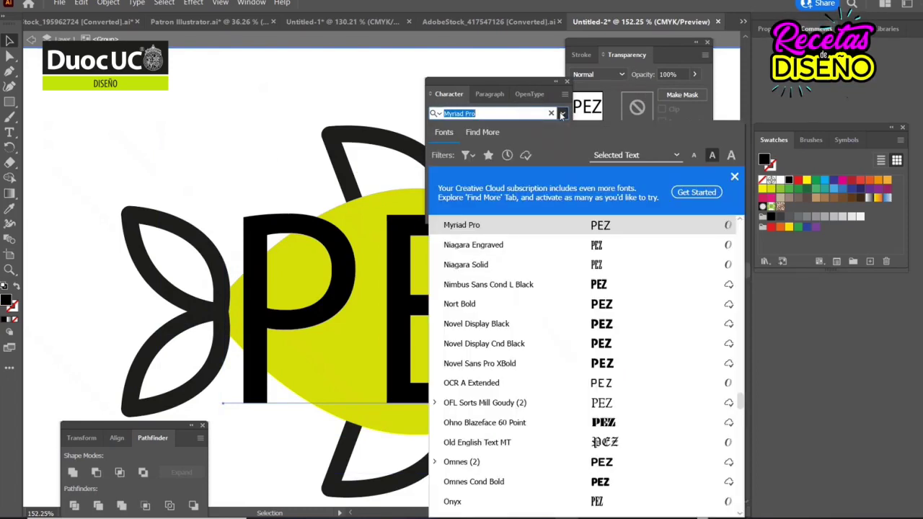
pyautogui.click(588, 323)
pyautogui.moveTo(620, 249); pyautogui.dragTo(589, 254)
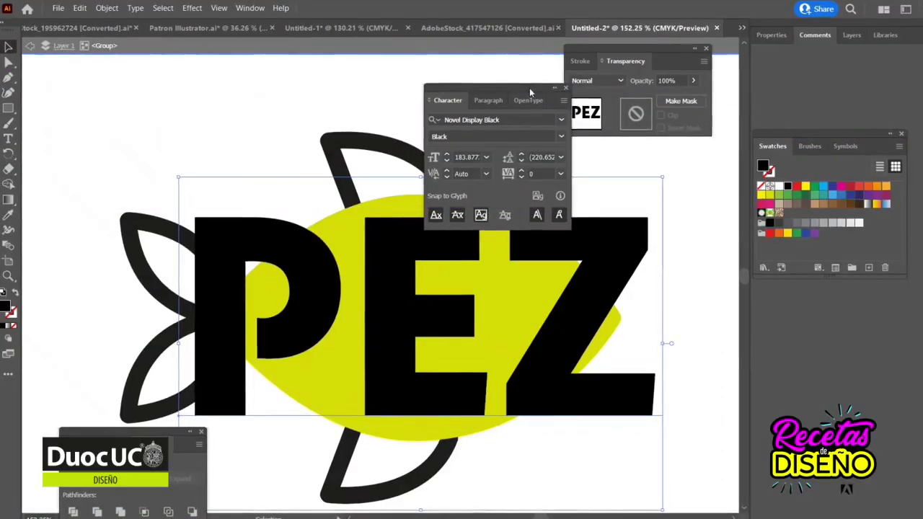
pyautogui.moveTo(530, 88); pyautogui.dragTo(456, 23)
pyautogui.click(108, 8)
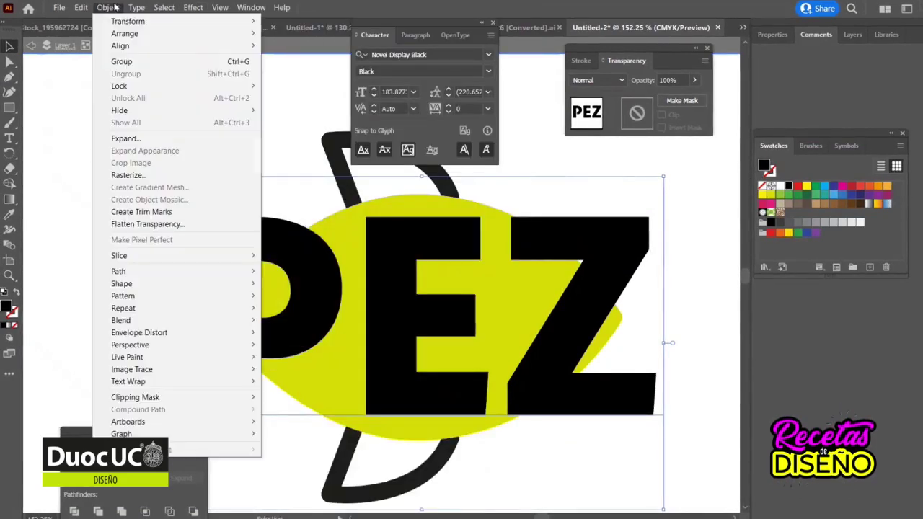
pyautogui.moveTo(124, 33)
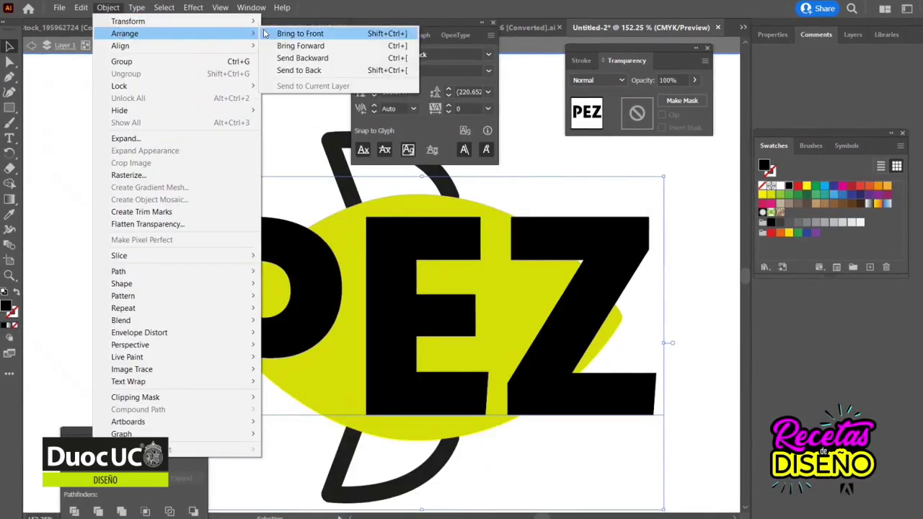
# Send PEZ behind the yellow body and envelope-distort it using the body as top object
pyautogui.click(316, 70)
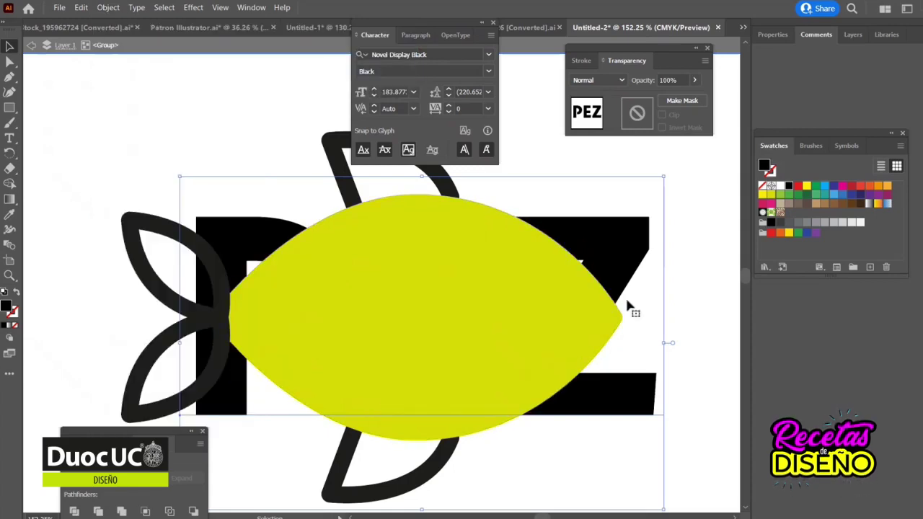
pyautogui.click(521, 318)
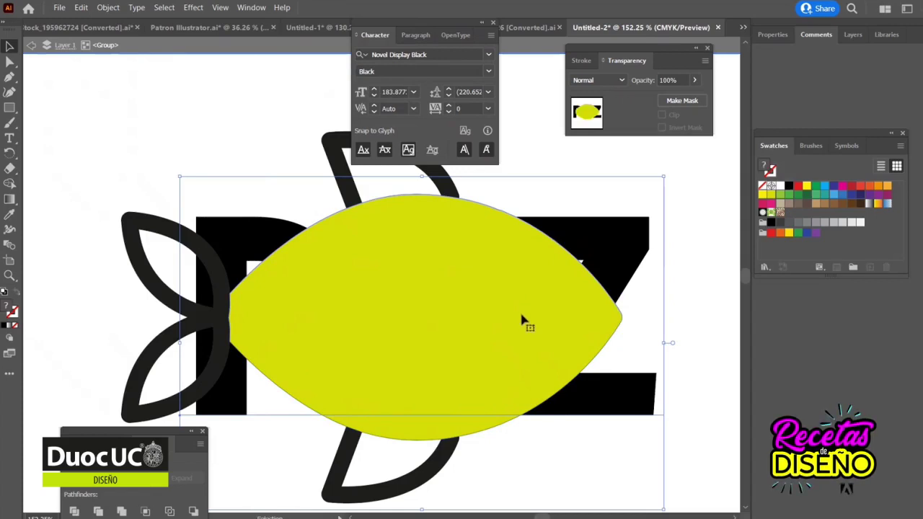
pyautogui.click(108, 8)
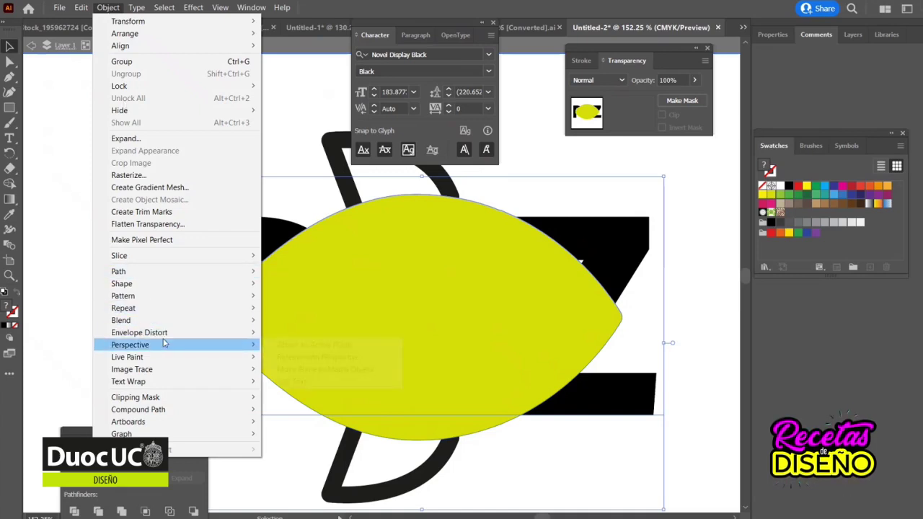
pyautogui.moveTo(140, 333)
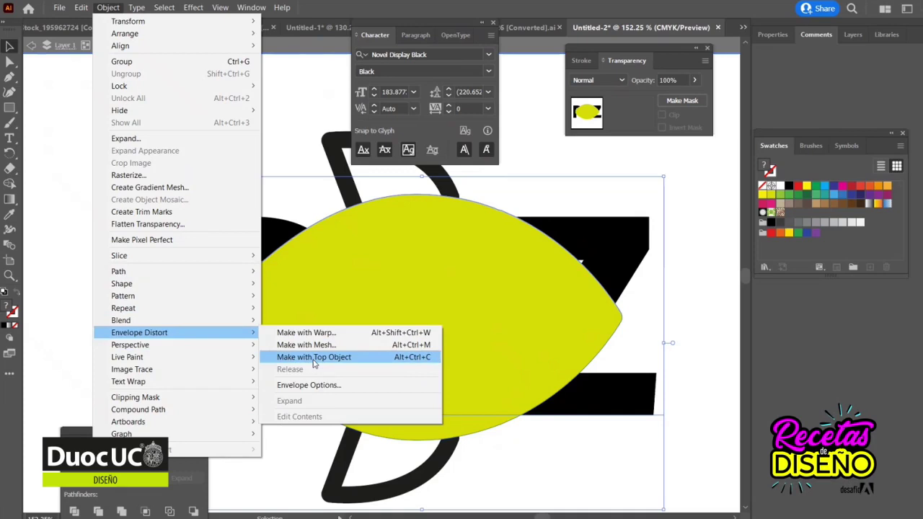
pyautogui.click(315, 357)
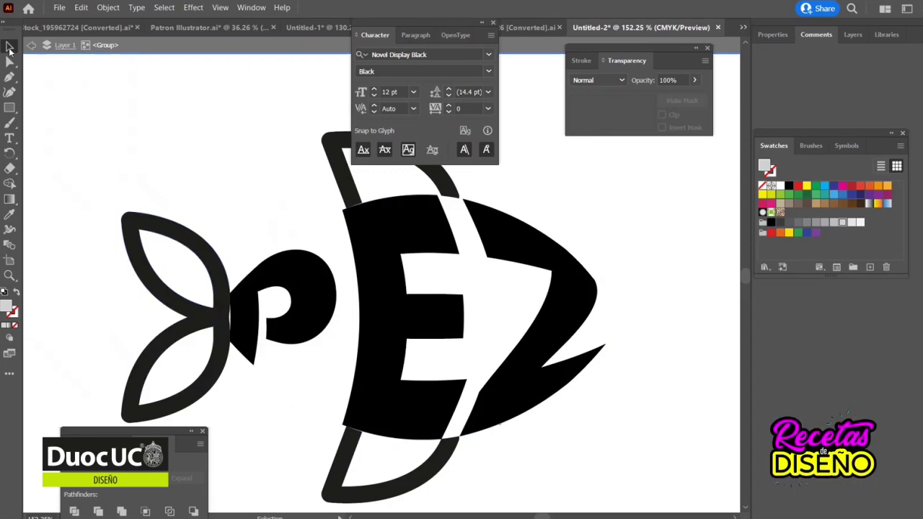
# Unite the tail petals into one solid black shape and nudge it left
pyautogui.moveTo(59, 162)
pyautogui.mouseDown()
pyautogui.moveTo(224, 393)
pyautogui.moveTo(214, 390)
pyautogui.mouseUp()
pyautogui.click(74, 479)
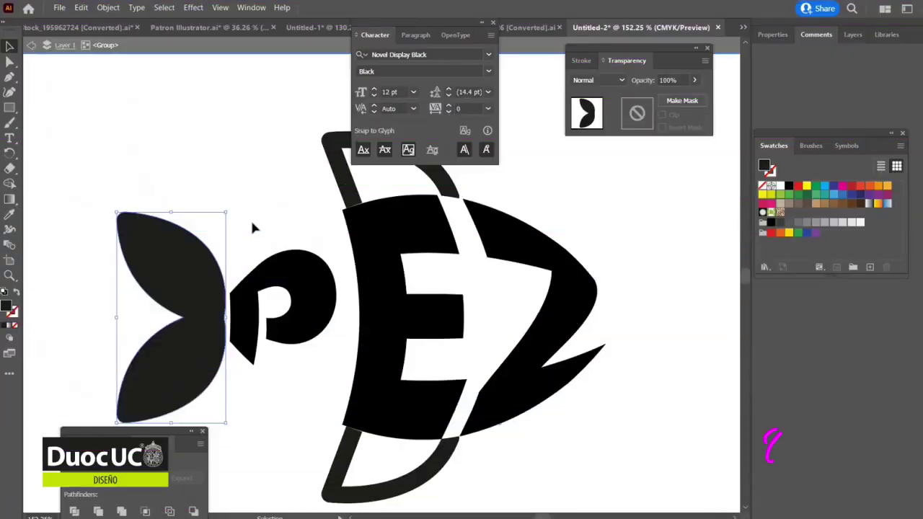
pyautogui.press('Left')
pyautogui.press('Left')
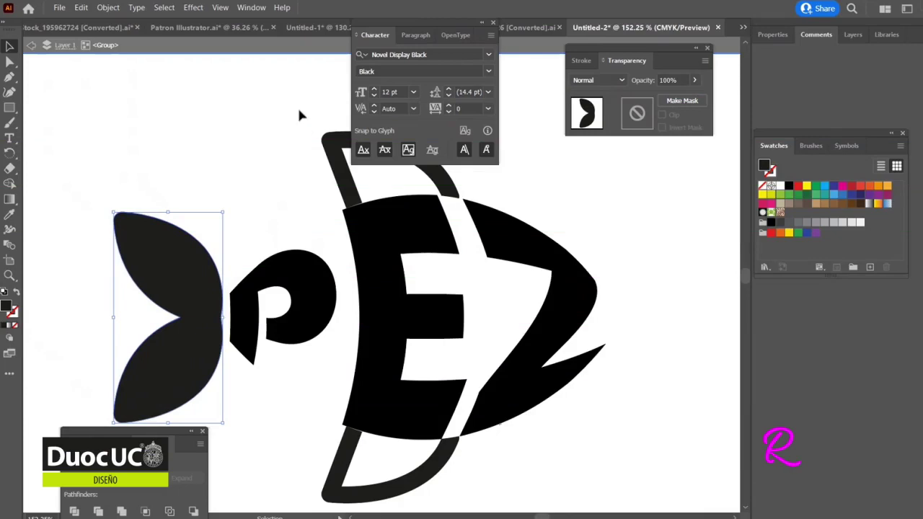
# Nudge the top fin up and the bottom fin down, then preview the finished fish logo
pyautogui.click(456, 168)
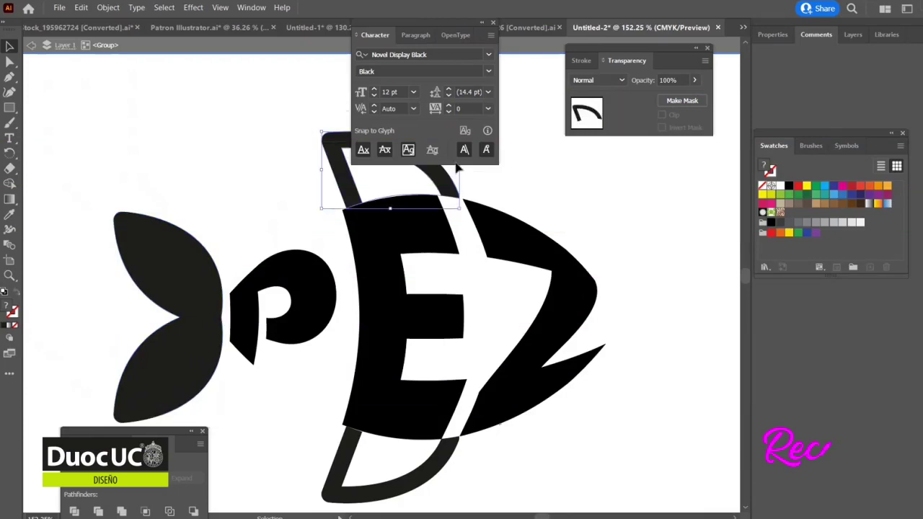
pyautogui.press('Up')
pyautogui.press('Up')
pyautogui.press('Up')
pyautogui.press('Up')
pyautogui.press('Up')
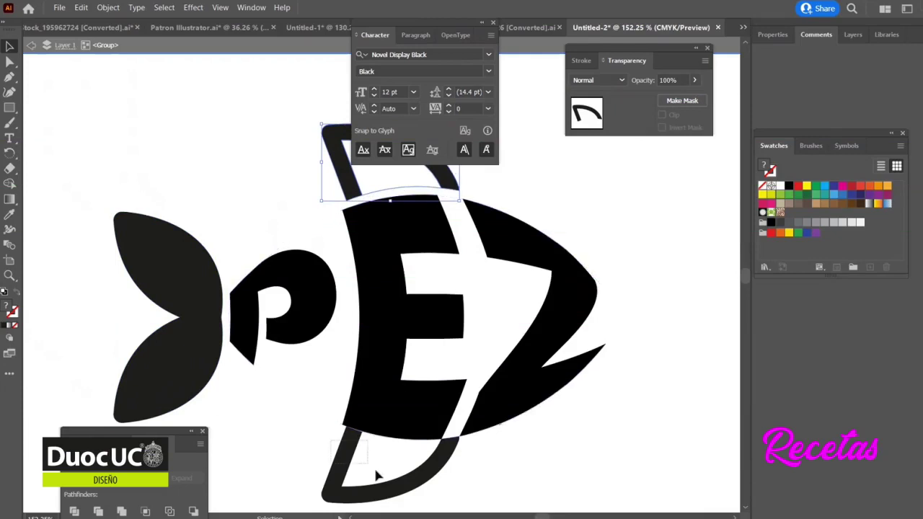
pyautogui.click(380, 480)
pyautogui.press('Down')
pyautogui.press('Down')
pyautogui.press('Down')
pyautogui.press('Down')
pyautogui.press('Down')
pyautogui.click(251, 198)
pyautogui.press('Tab')
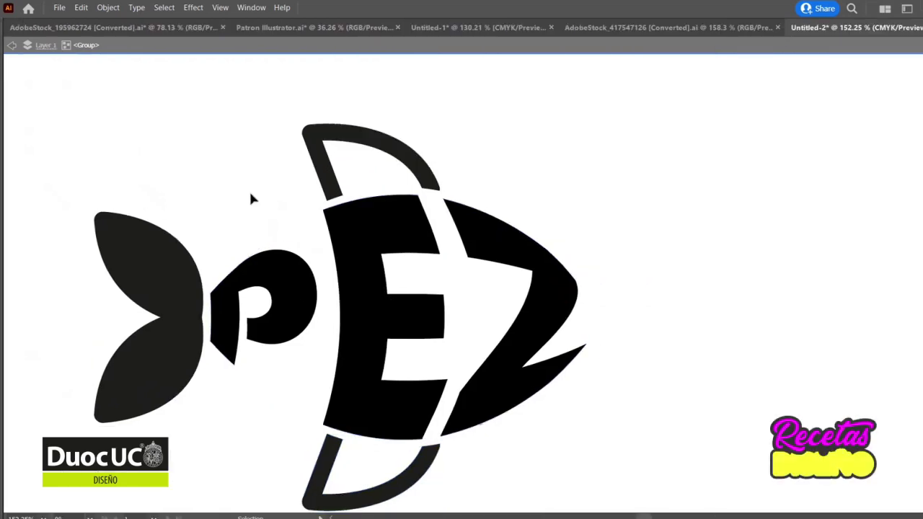
pyautogui.moveTo(260, 173)
pyautogui.mouseDown()
pyautogui.moveTo(434, 177)
pyautogui.moveTo(388, 204)
pyautogui.mouseUp()
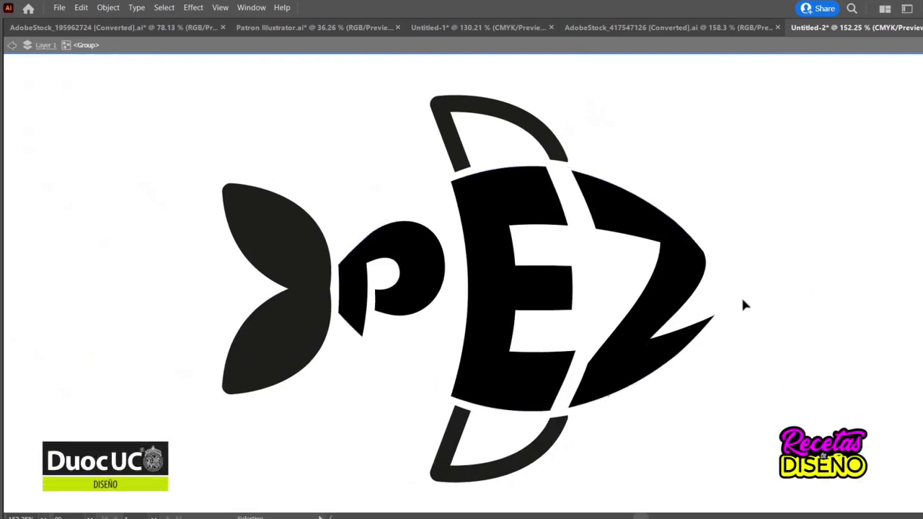
pyautogui.press('Tab')
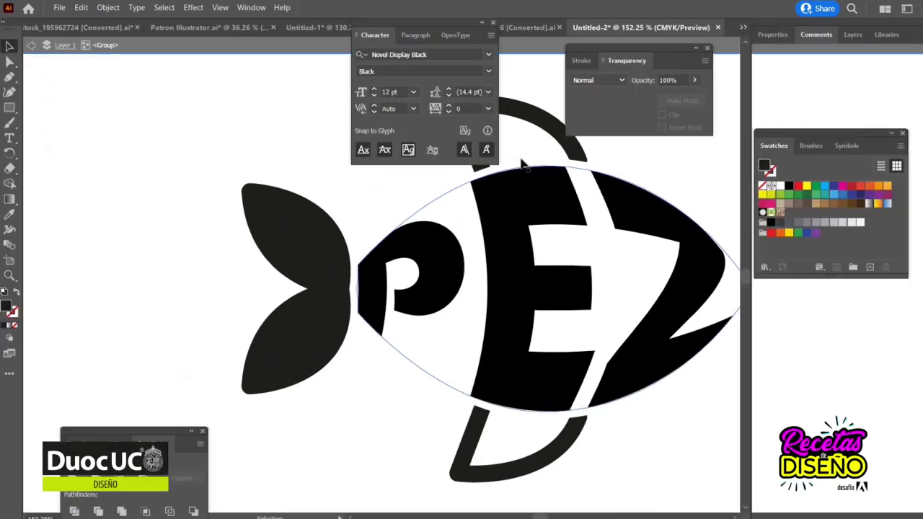
# Draw a small black circle and position it on the fish's head near the Z as the eye
pyautogui.moveTo(11, 113); pyautogui.dragTo(43, 120)
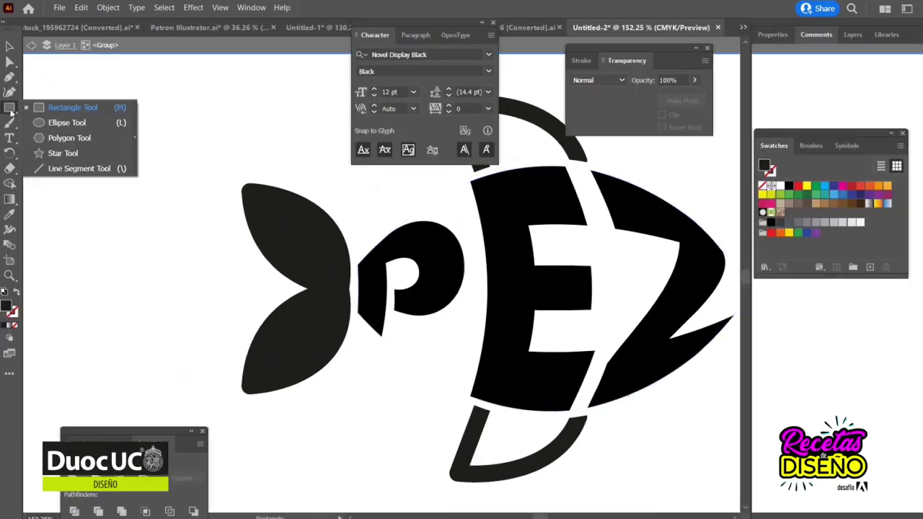
pyautogui.moveTo(636, 254); pyautogui.dragTo(662, 280)
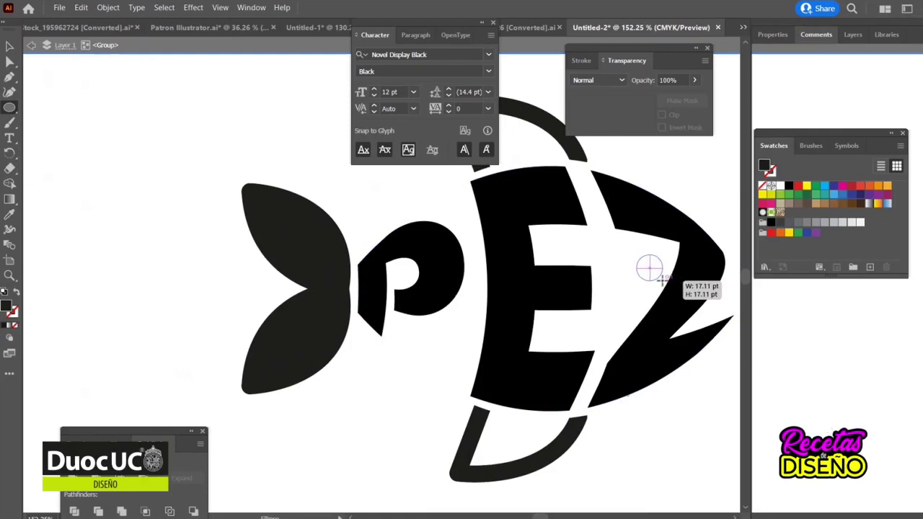
pyautogui.moveTo(662, 280); pyautogui.dragTo(662, 280)
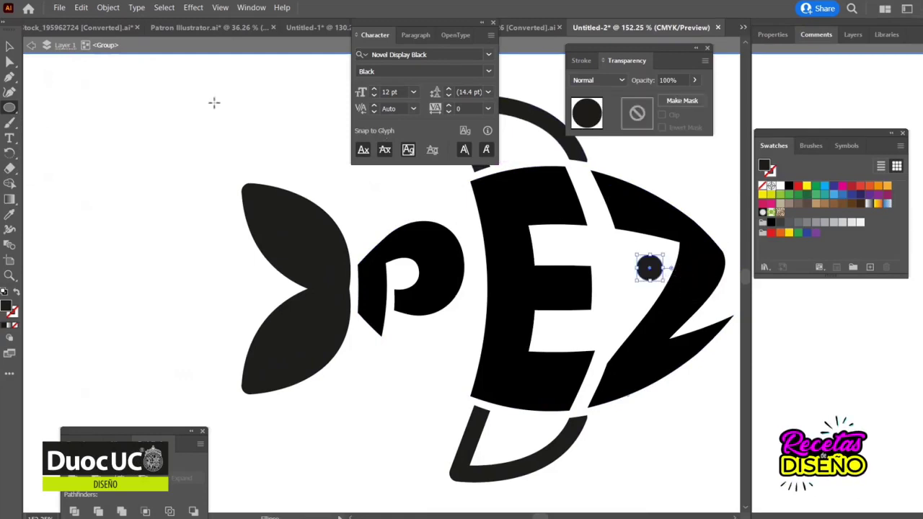
pyautogui.click(9, 46)
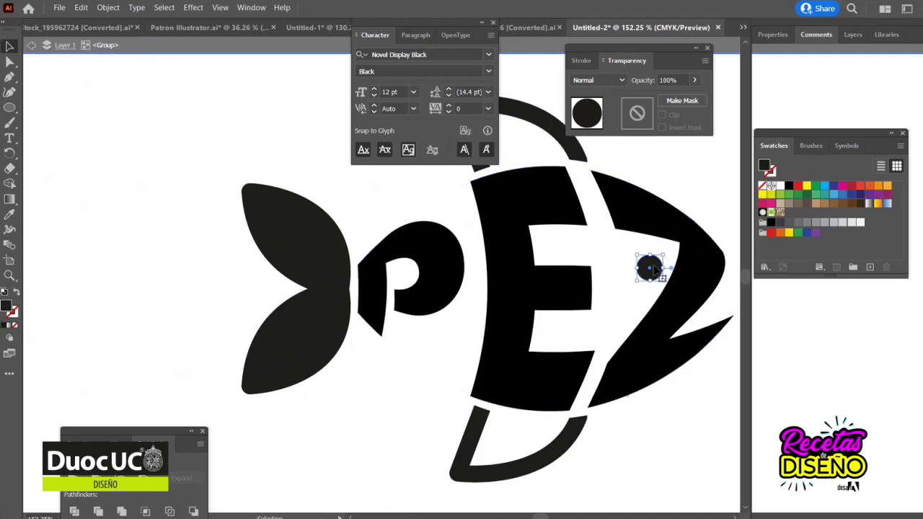
pyautogui.moveTo(652, 271)
pyautogui.mouseDown()
pyautogui.moveTo(644, 261)
pyautogui.moveTo(629, 272)
pyautogui.moveTo(639, 266)
pyautogui.mouseUp()
# Fill the overlapping eye circle White to create the highlight
pyautogui.click(779, 186)
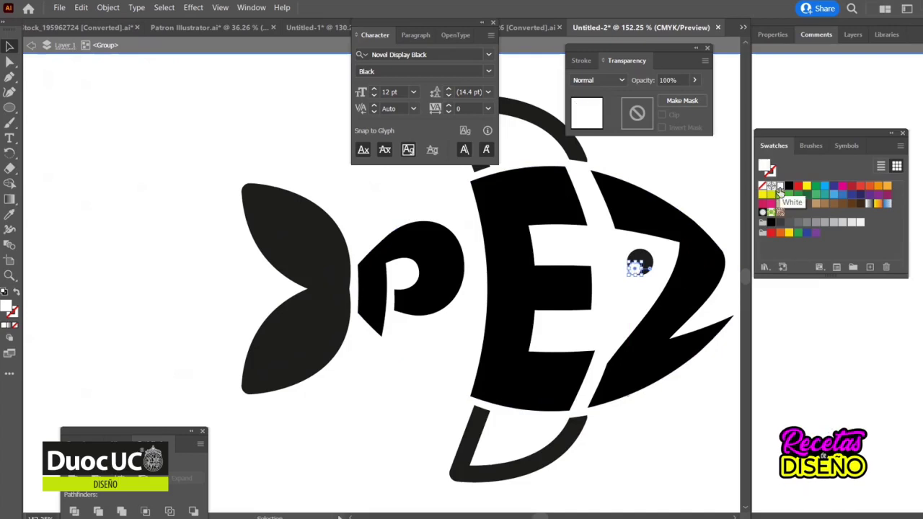
pyautogui.click(710, 158)
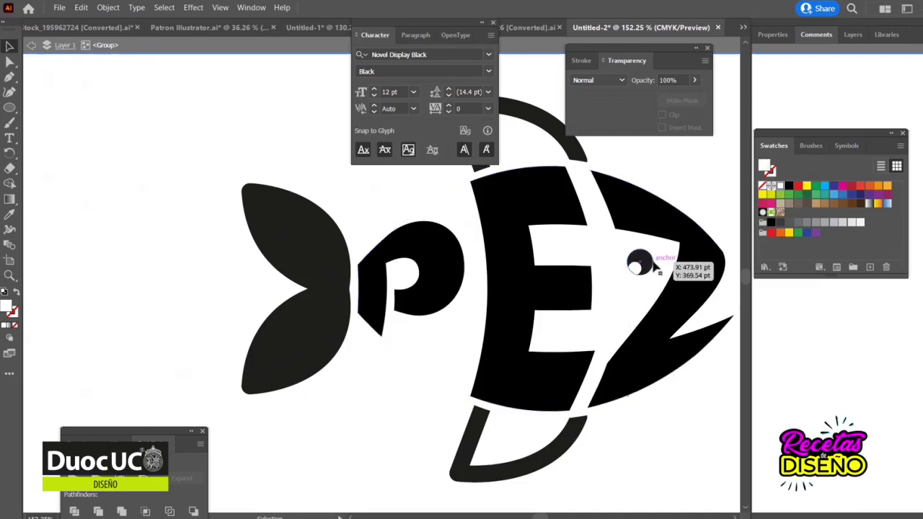
pyautogui.hscroll(1, 632, 310)
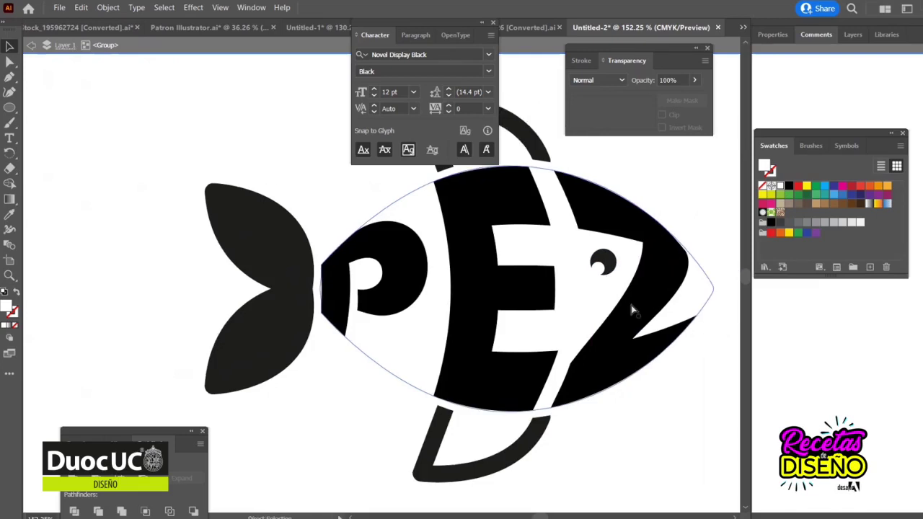
pyautogui.press('Tab')
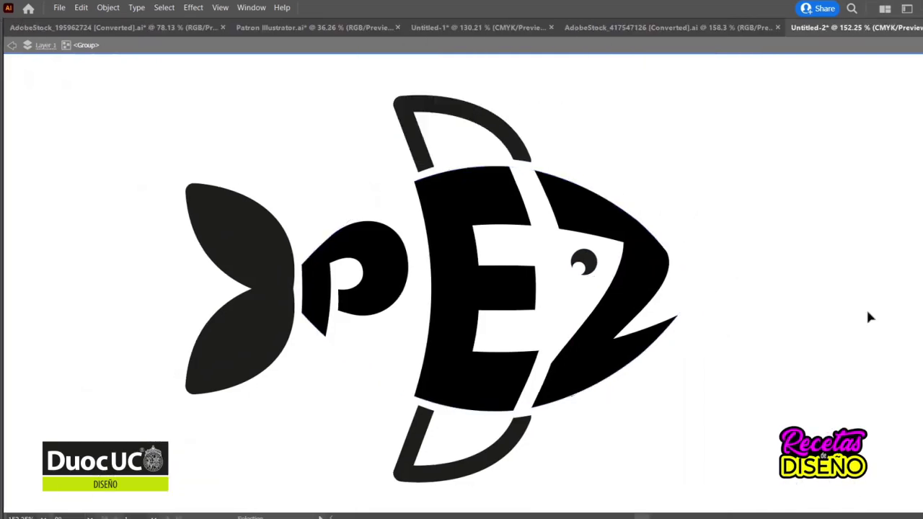
pyautogui.click(634, 278)
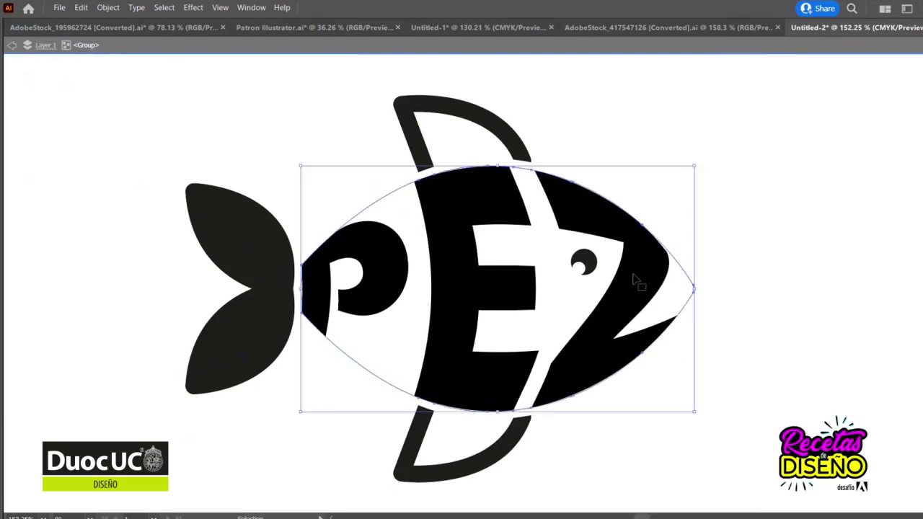
pyautogui.press('Tab')
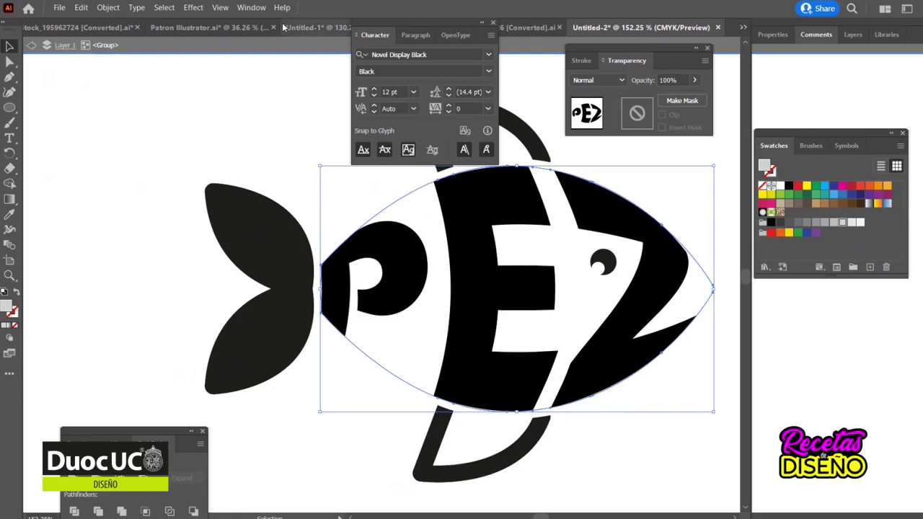
# Expand the PEZ envelope distortion into filled shapes with Object and Fill checked
pyautogui.click(110, 8)
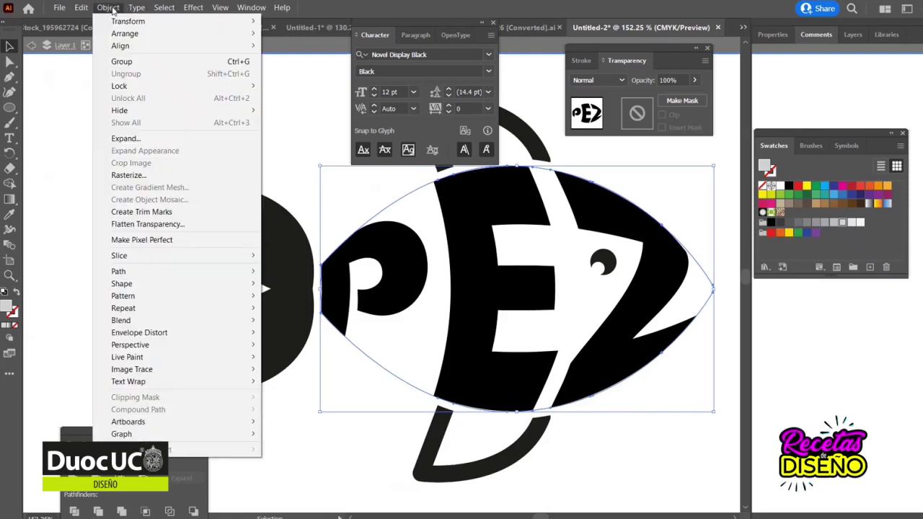
pyautogui.click(168, 139)
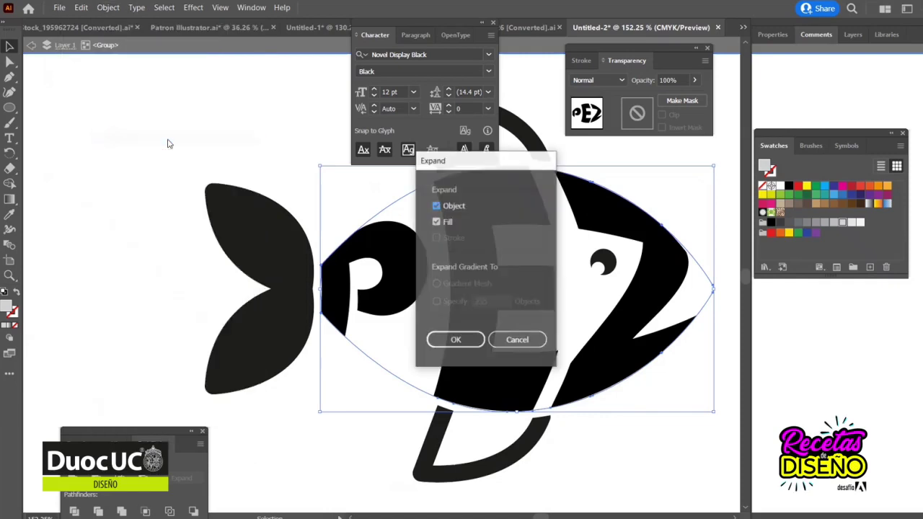
pyautogui.click(456, 340)
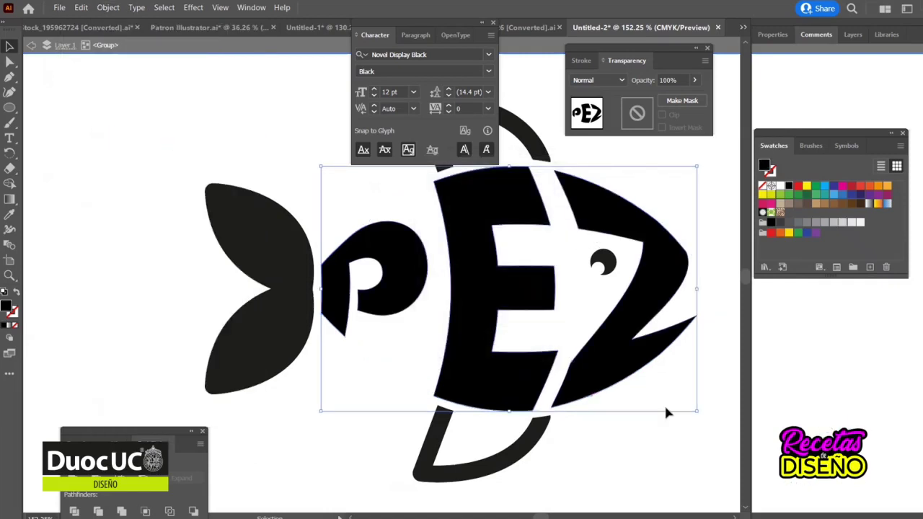
pyautogui.hscroll(1, 657, 426)
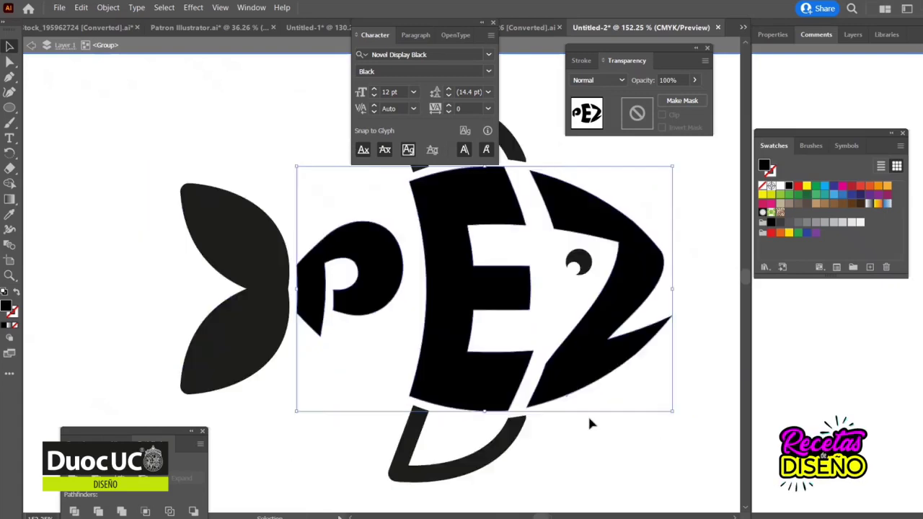
pyautogui.hscroll(3, 589, 424)
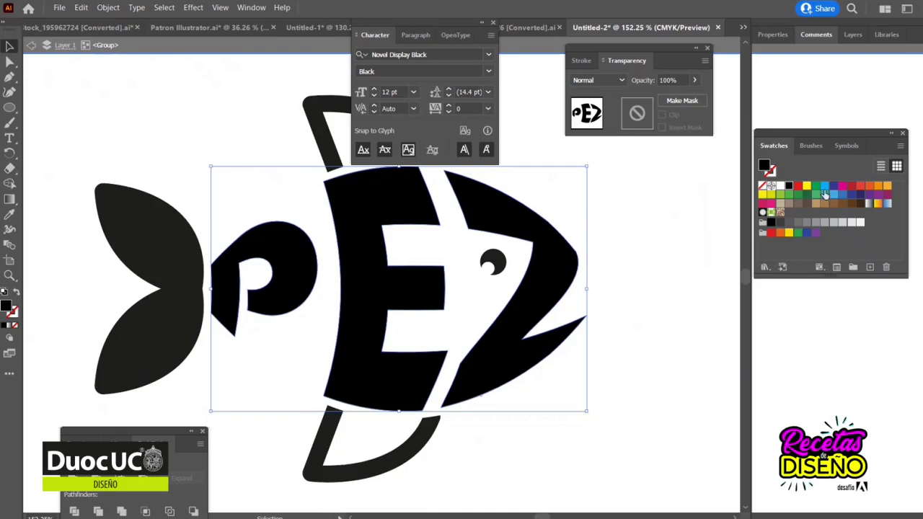
# Fill the PEZ letters light green and the tail dark green
pyautogui.click(780, 196)
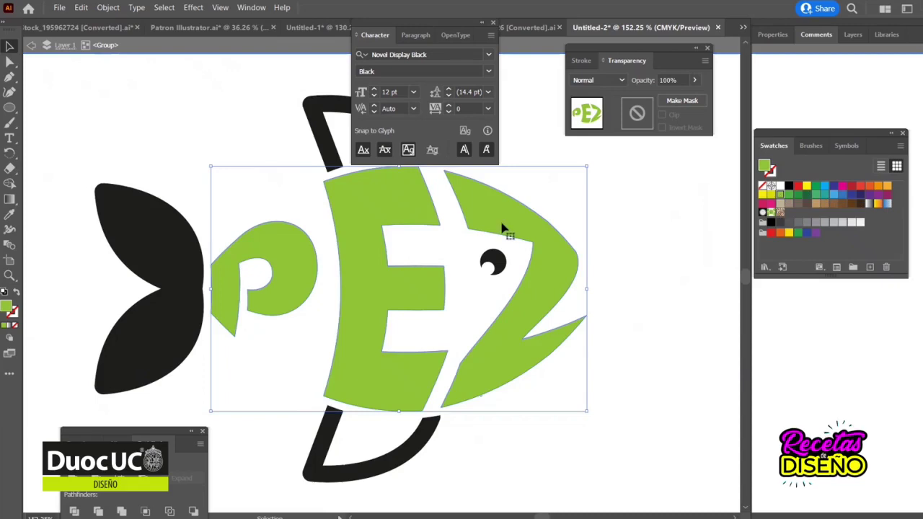
pyautogui.click(143, 234)
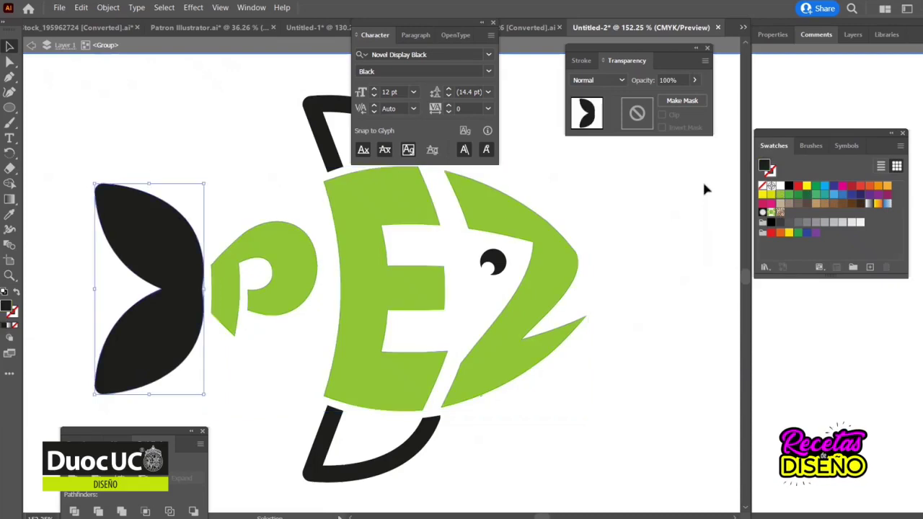
pyautogui.click(798, 195)
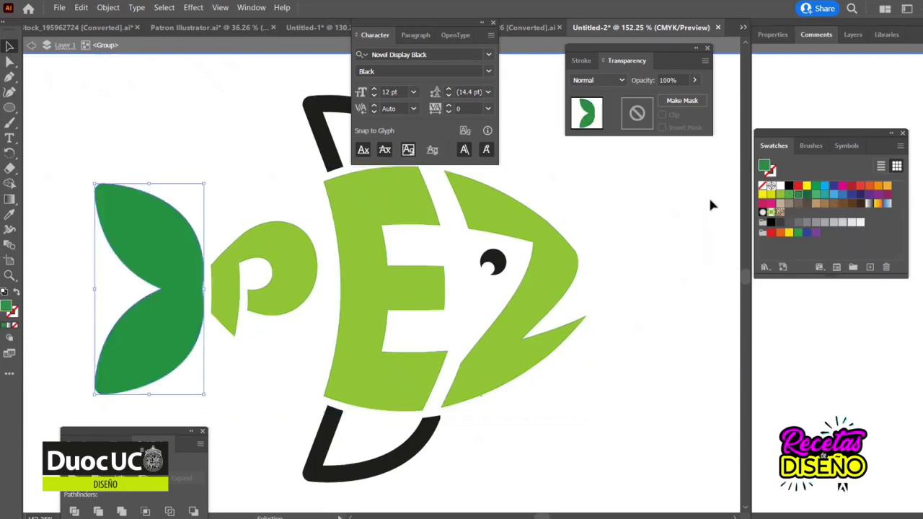
# Colour the top and bottom fins orange-red and move the Character panel aside
pyautogui.click(317, 114)
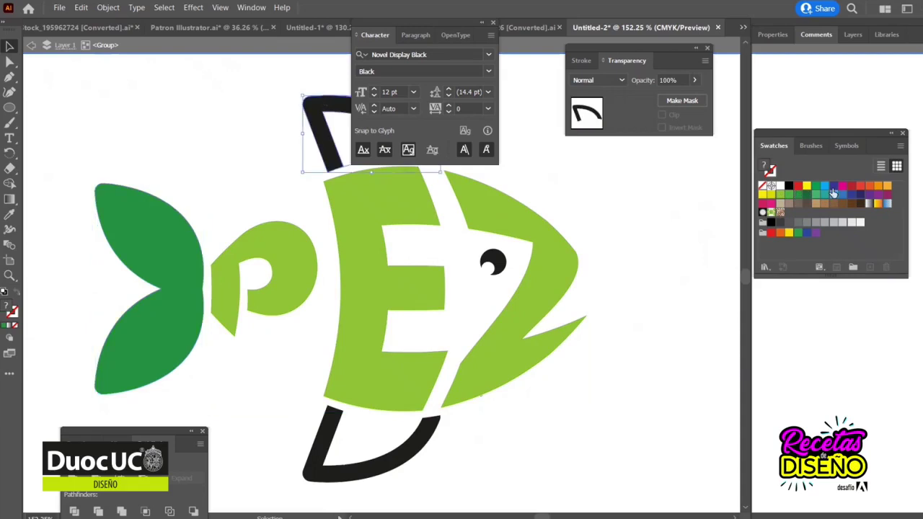
pyautogui.click(869, 186)
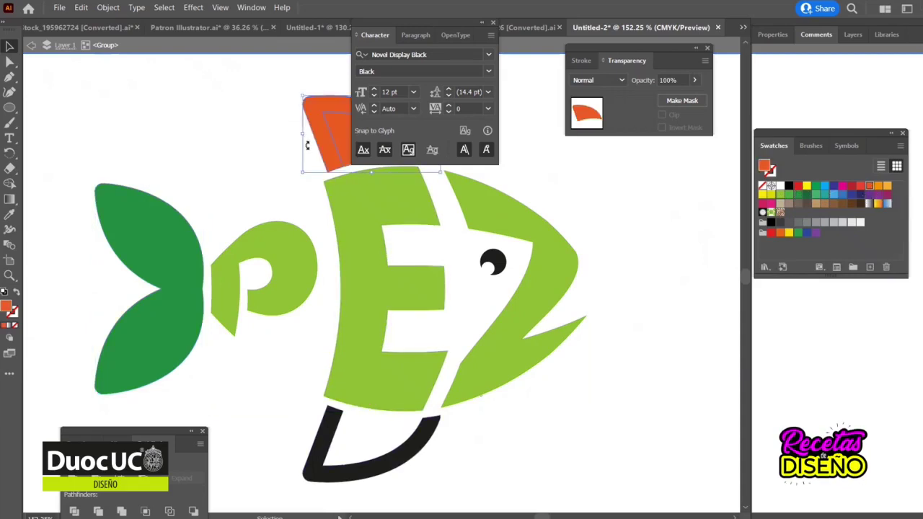
pyautogui.click(337, 438)
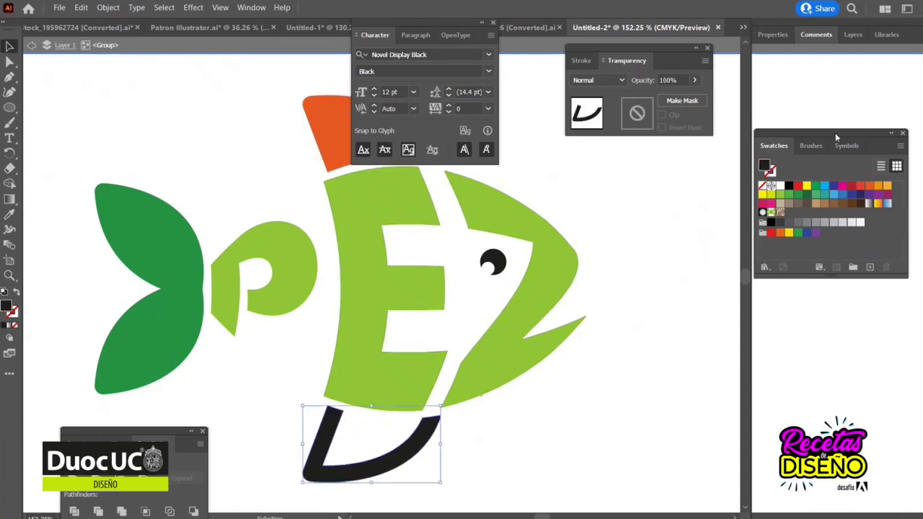
pyautogui.click(869, 186)
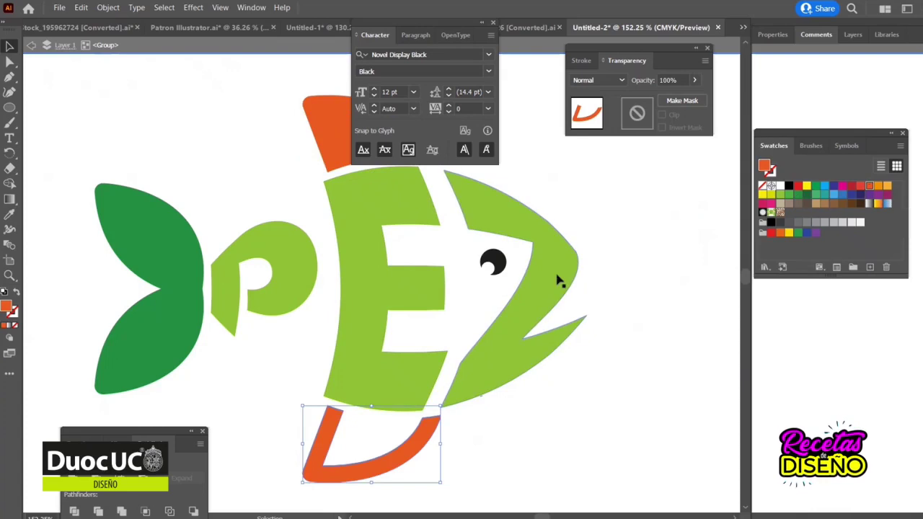
pyautogui.click(334, 141)
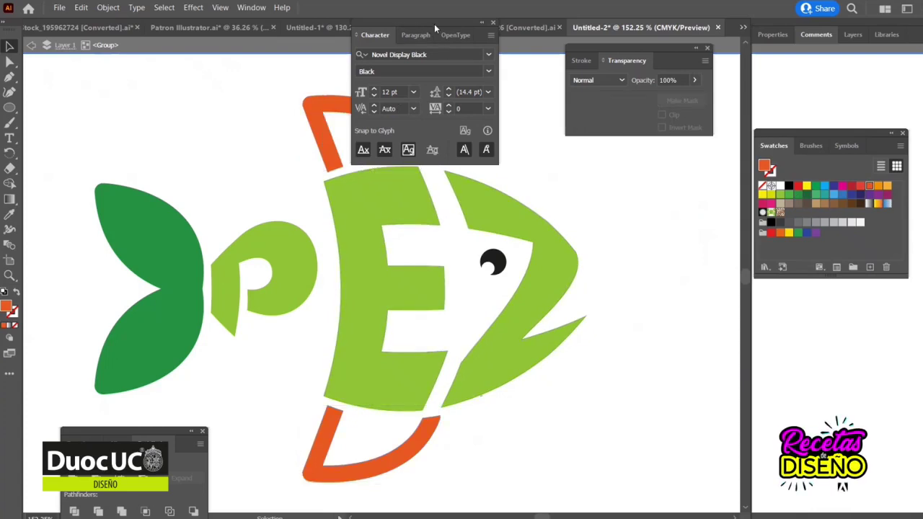
pyautogui.moveTo(445, 24); pyautogui.dragTo(142, 48)
pyautogui.click(479, 214)
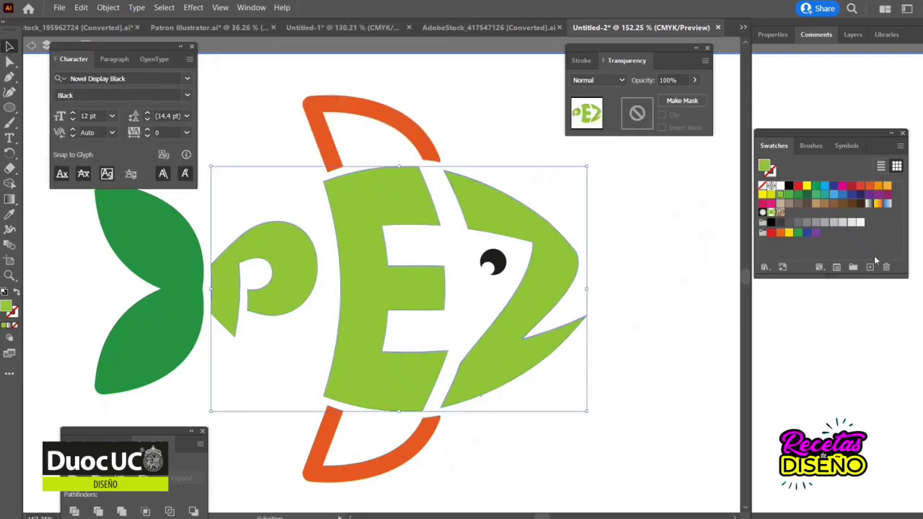
# Recolour the PEZ body yellow-orange, nudge the tail left and fill it orange-red
pyautogui.click(886, 186)
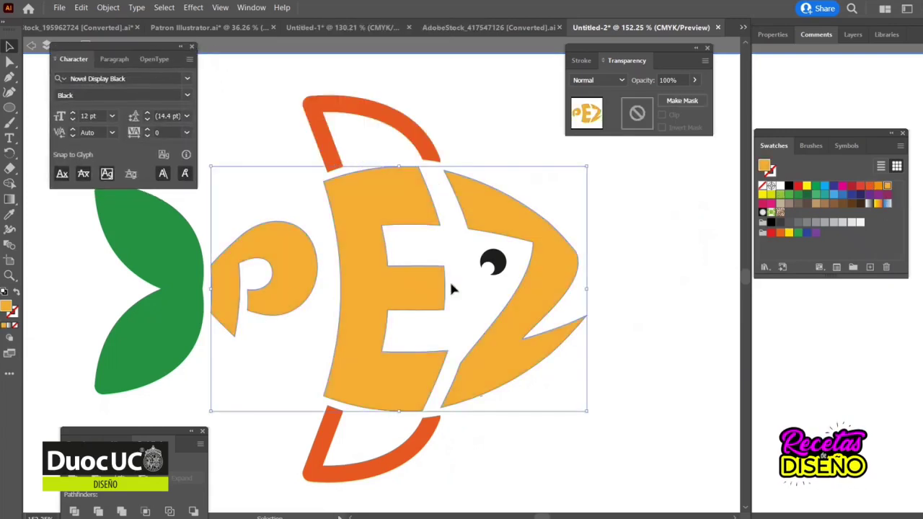
pyautogui.click(168, 312)
pyautogui.press('Left')
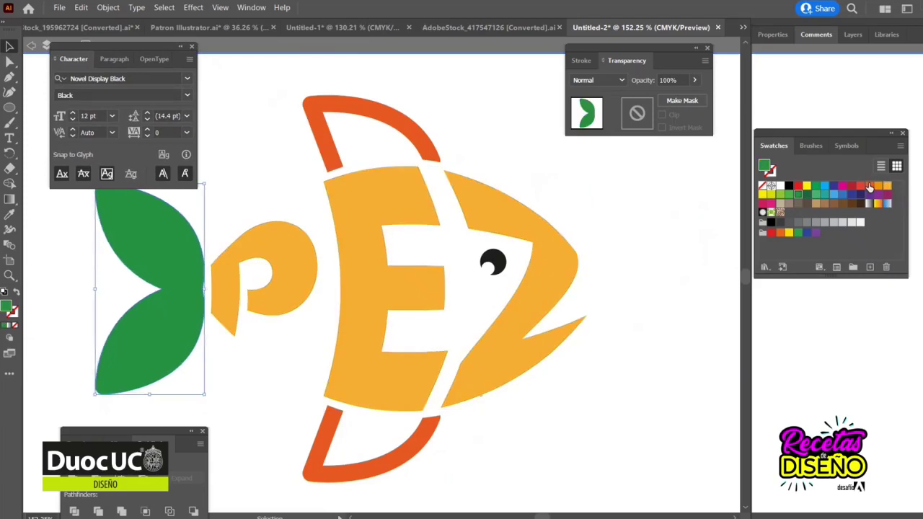
pyautogui.click(869, 186)
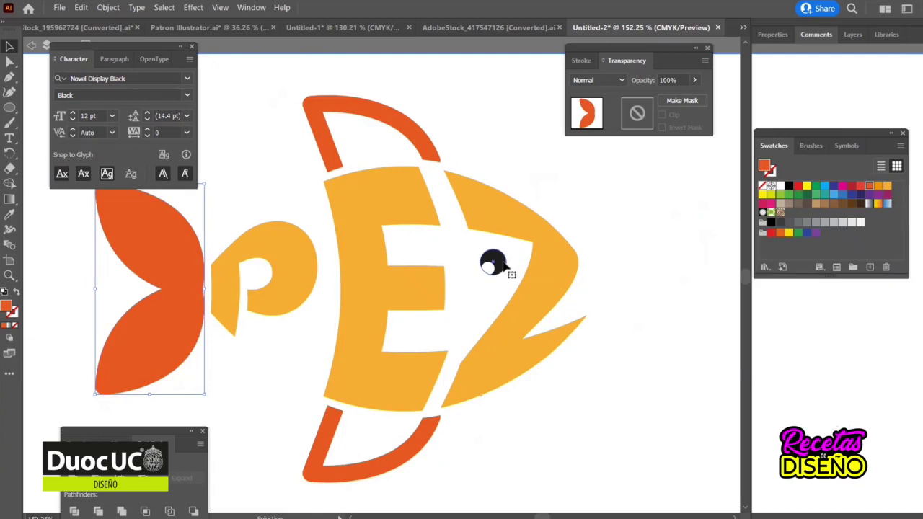
# Make the eye orange-red and cut the inner circle out with Pathfinder Minus Front
pyautogui.click(504, 265)
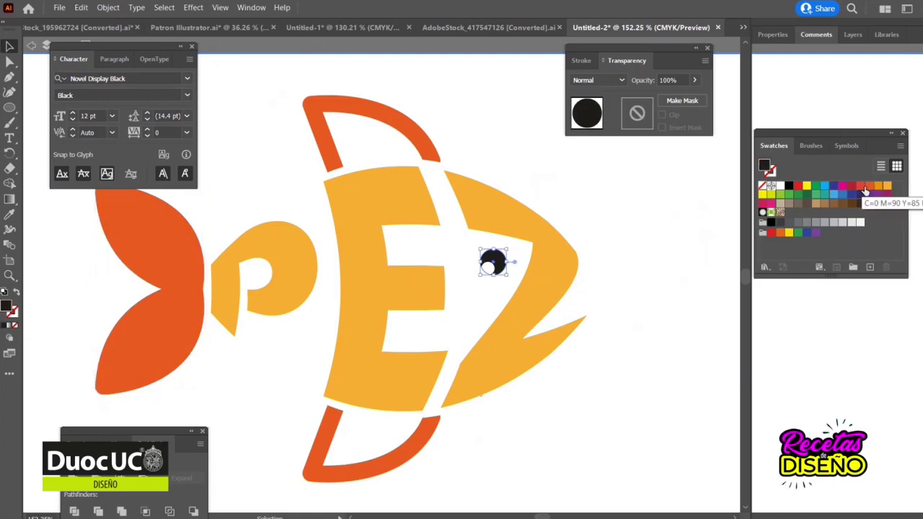
pyautogui.click(869, 186)
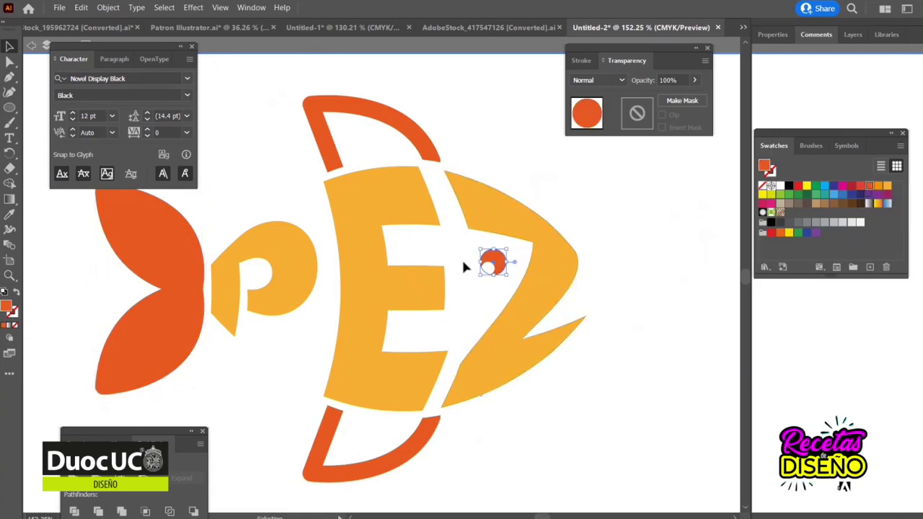
pyautogui.keyDown('shift'); pyautogui.click(495, 276); pyautogui.keyUp('shift')
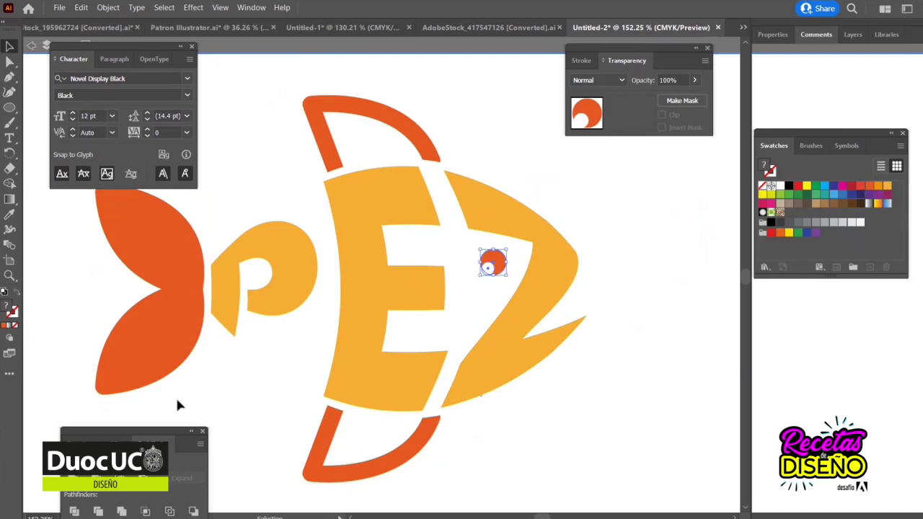
pyautogui.click(98, 511)
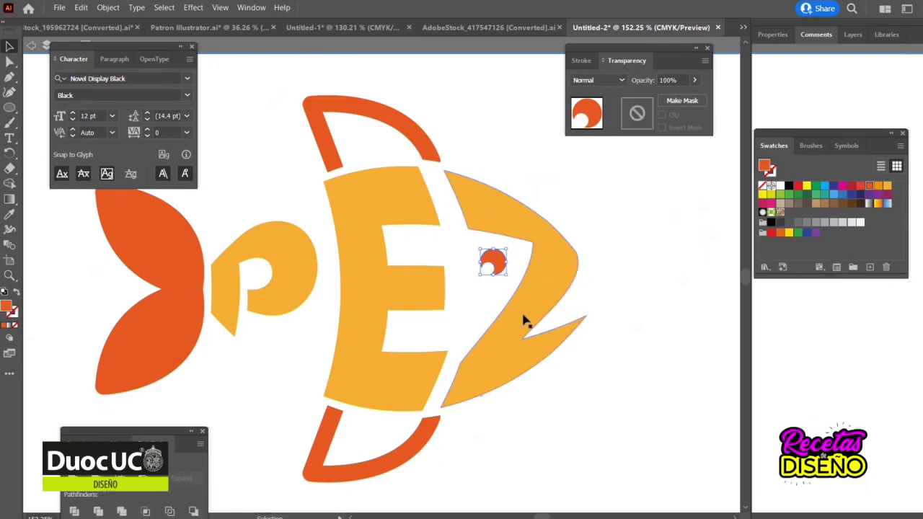
pyautogui.click(630, 264)
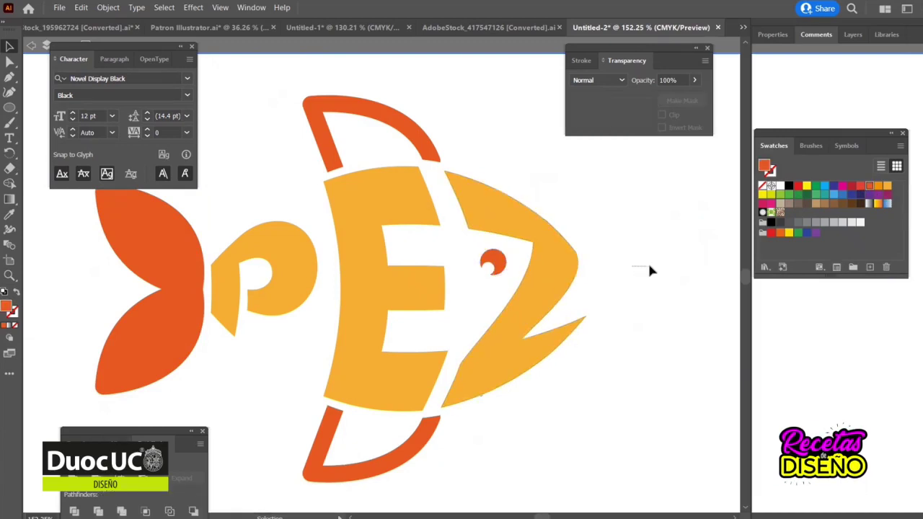
pyautogui.press('Tab')
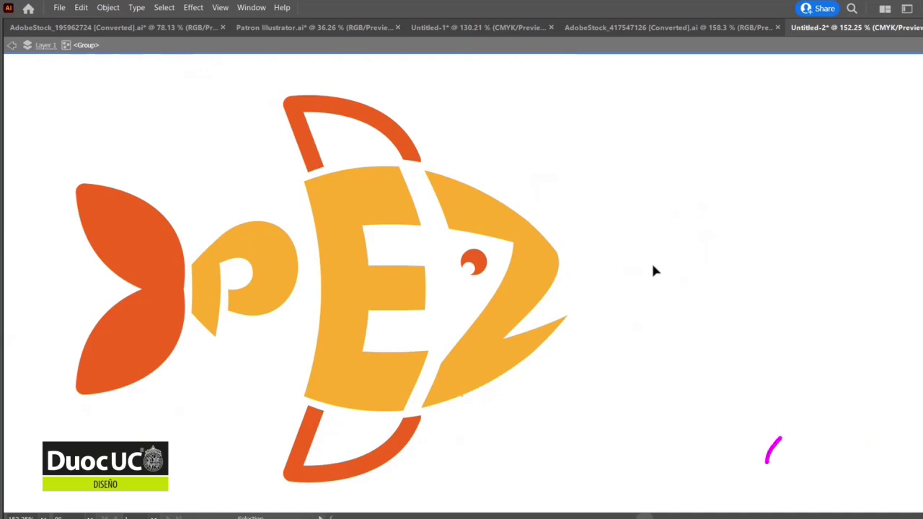
# Pan the finished fish into the centre of the view
pyautogui.moveTo(599, 257); pyautogui.dragTo(714, 255)
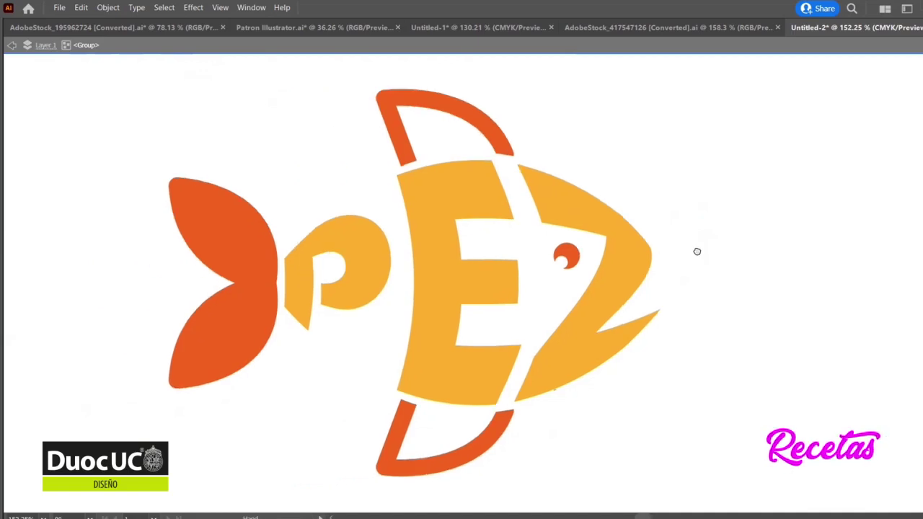